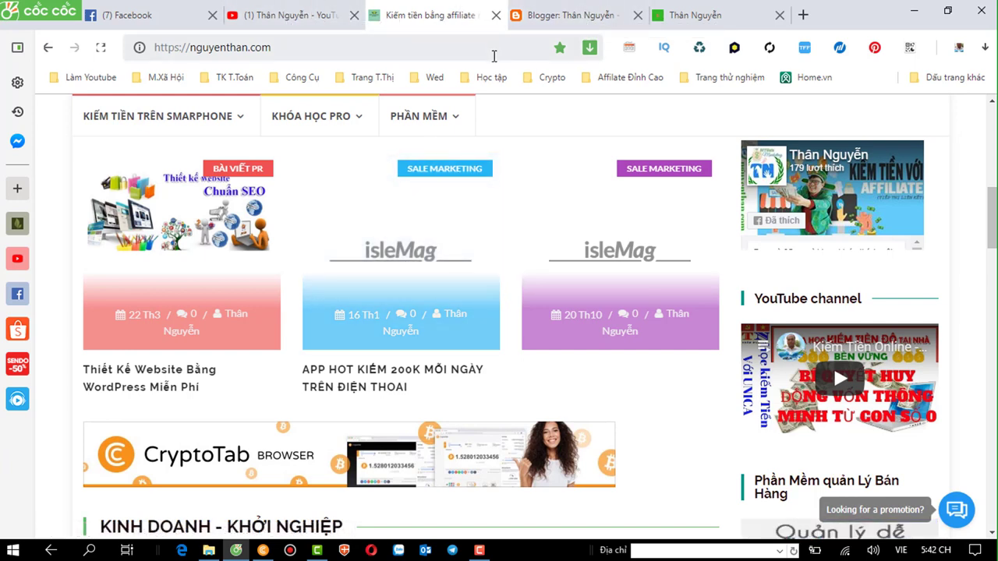
Compare the Blogger blog's front end and layout with the affiliate .com website and its web address
{"action": "left_click", "coordinate": [686, 21]}
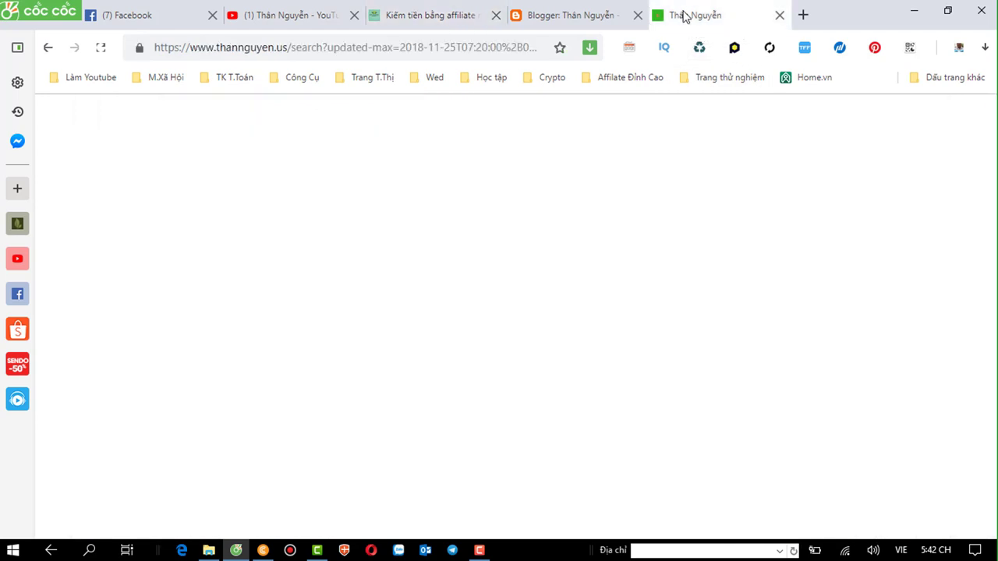
{"action": "left_click", "coordinate": [575, 17]}
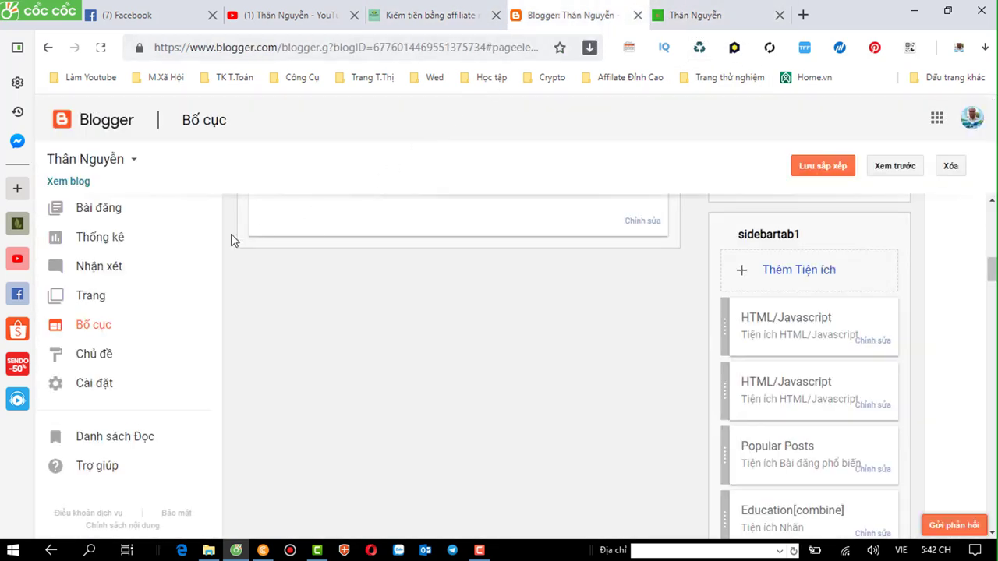
{"action": "left_click", "coordinate": [762, 15]}
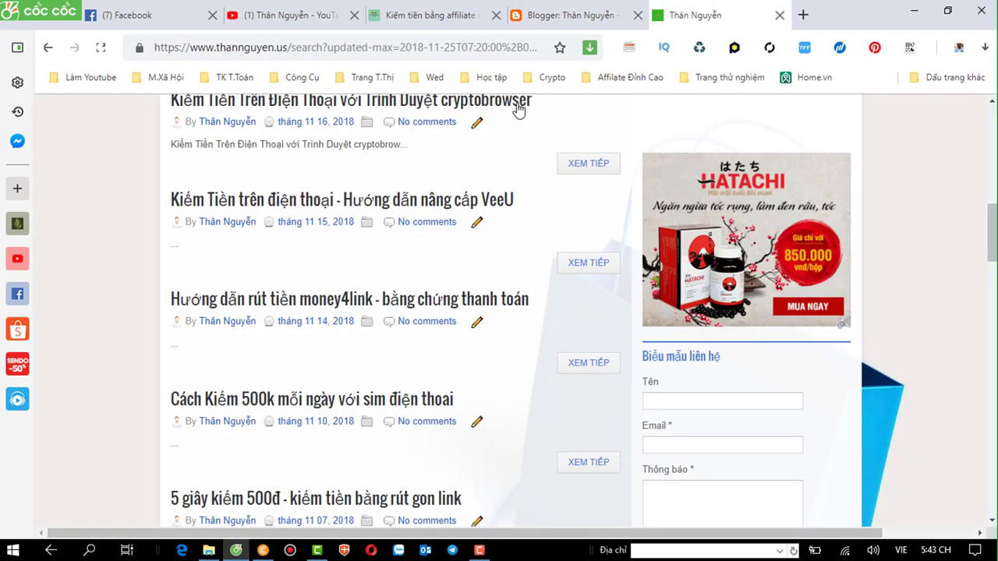
{"action": "scroll", "coordinate": [390, 293], "scroll_direction": "up", "scroll_amount": 5}
{"action": "scroll", "coordinate": [389, 290], "scroll_direction": "up", "scroll_amount": 4}
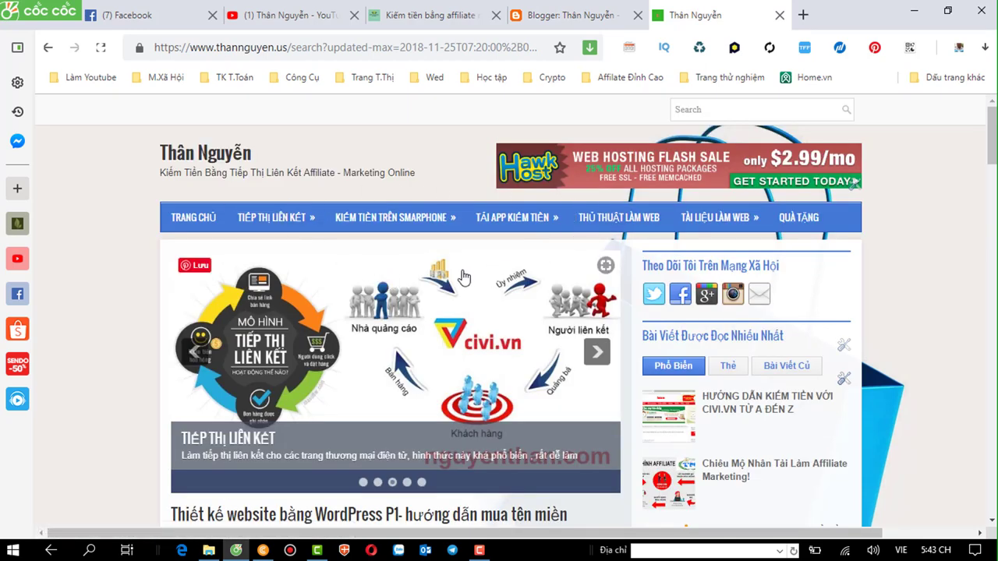
{"action": "left_click", "coordinate": [402, 14]}
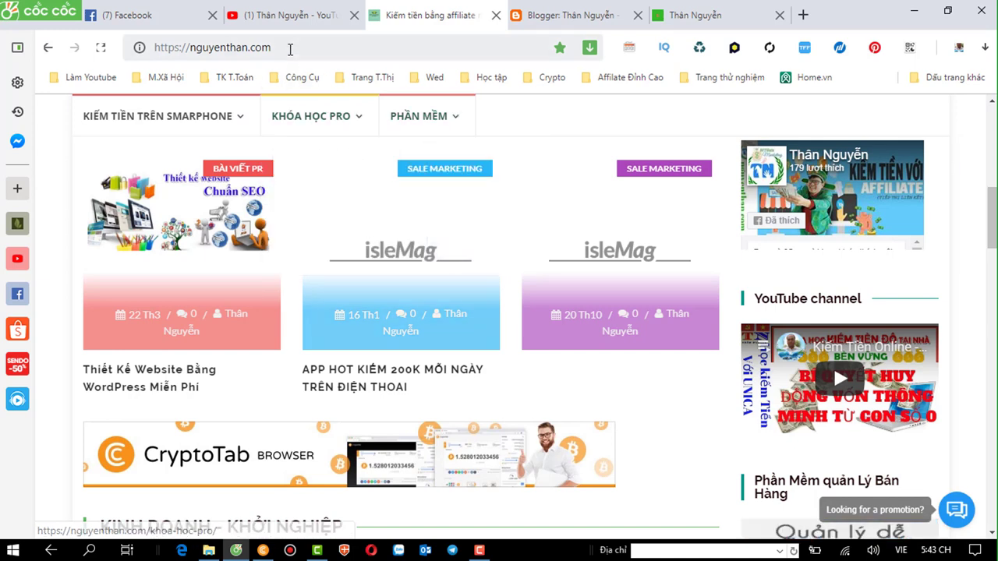
{"action": "left_click", "coordinate": [180, 47]}
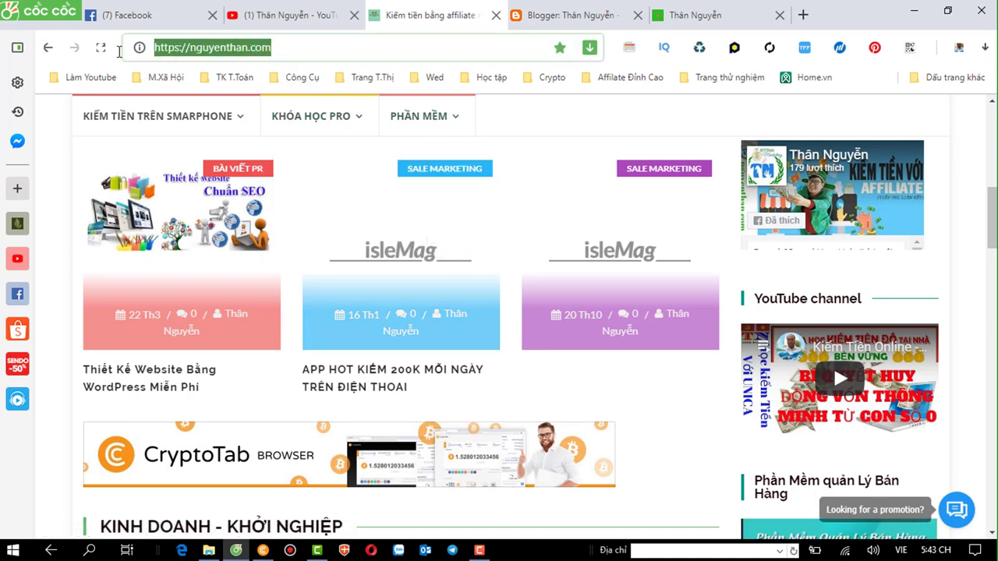
{"action": "left_click", "coordinate": [196, 50]}
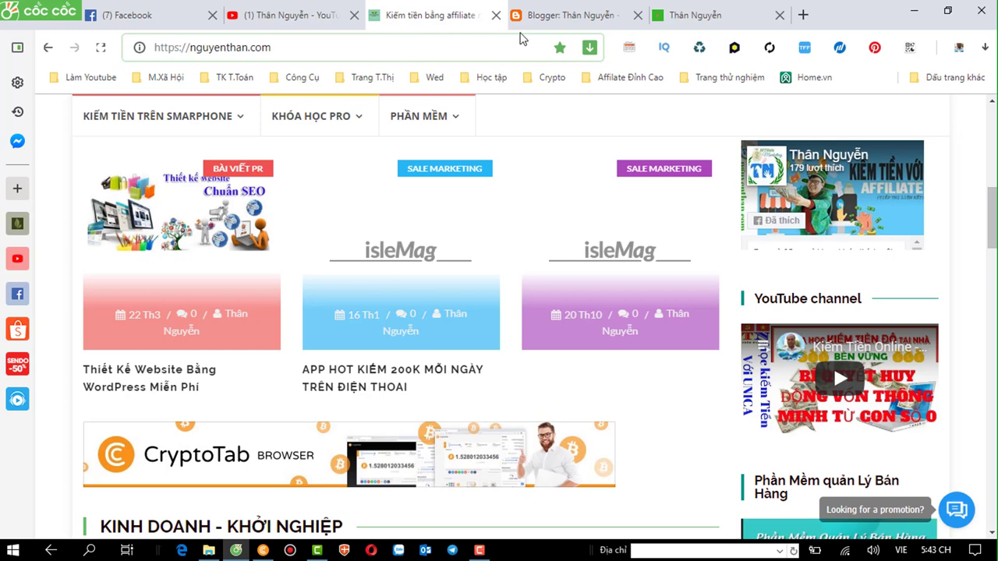
{"action": "left_click", "coordinate": [694, 17]}
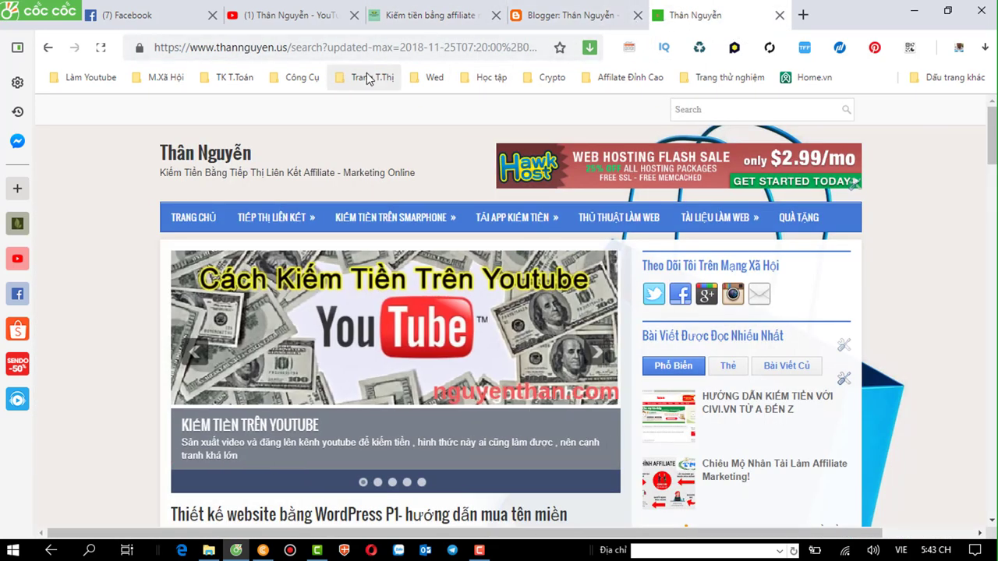
Open the blog's home page and examine its content and custom domain address
{"action": "left_click", "coordinate": [199, 217]}
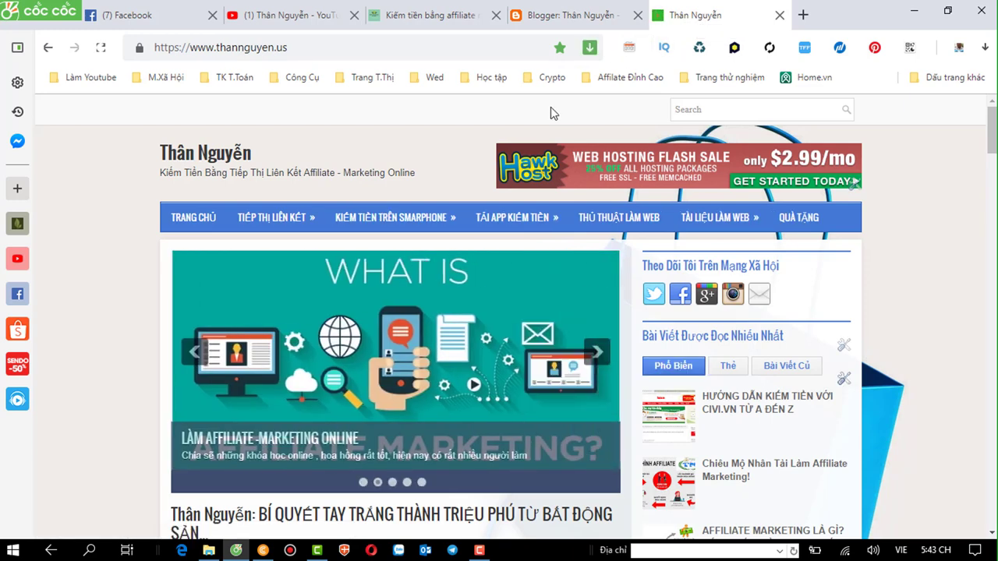
{"action": "scroll", "coordinate": [513, 150], "scroll_direction": "down", "scroll_amount": 3}
{"action": "scroll", "coordinate": [511, 144], "scroll_direction": "down", "scroll_amount": 1}
{"action": "scroll", "coordinate": [511, 142], "scroll_direction": "up", "scroll_amount": 5}
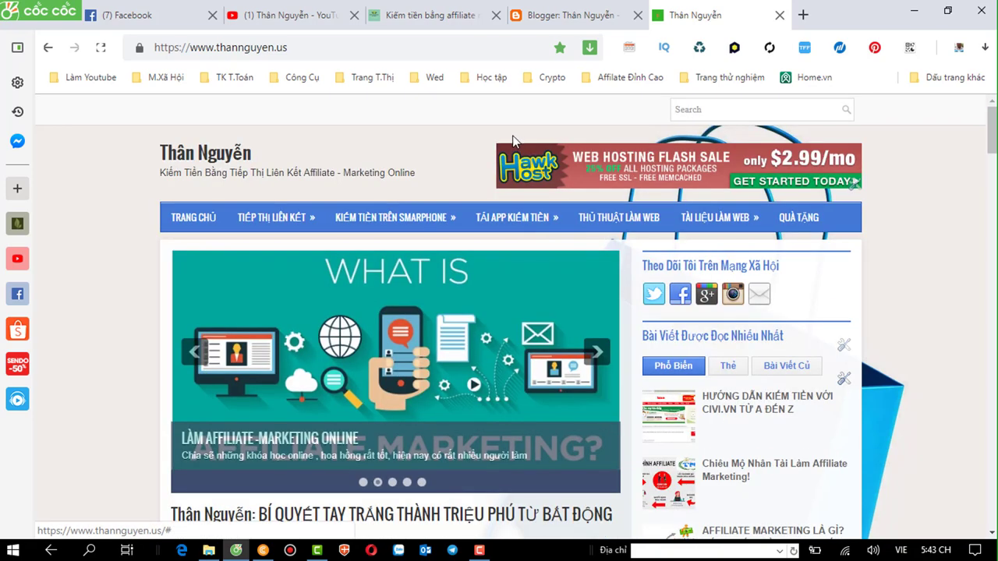
{"action": "left_click", "coordinate": [307, 47]}
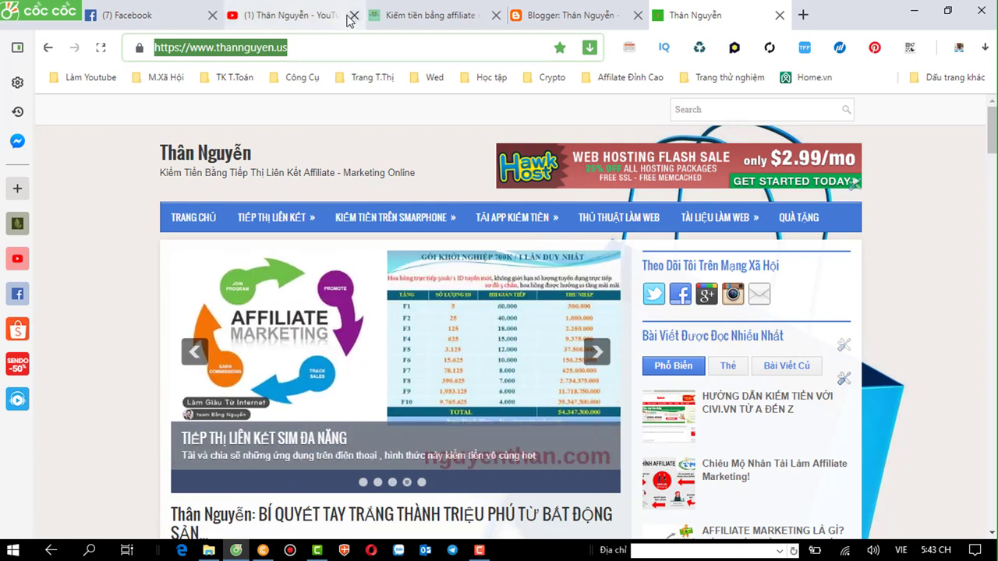
Open the blog address for editing in Blogger's basic settings to show the third-party domain setup
{"action": "left_click", "coordinate": [553, 16]}
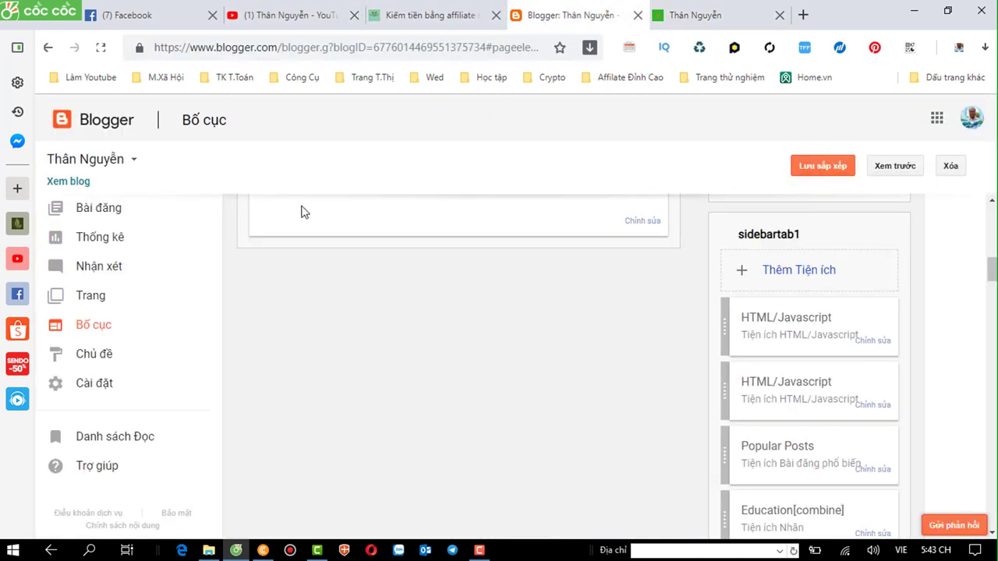
{"action": "left_click", "coordinate": [96, 385]}
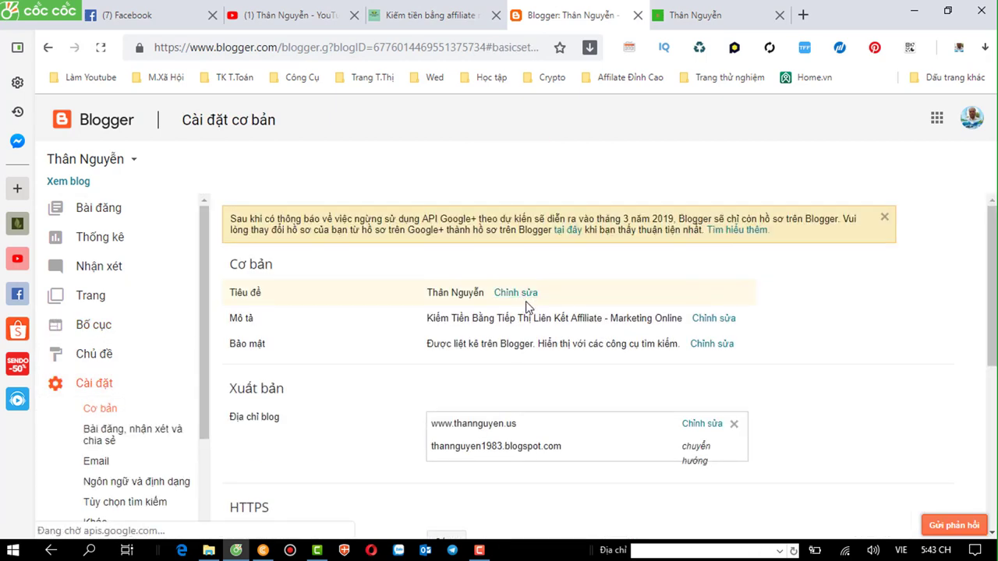
{"action": "scroll", "coordinate": [655, 340], "scroll_direction": "down", "scroll_amount": 1}
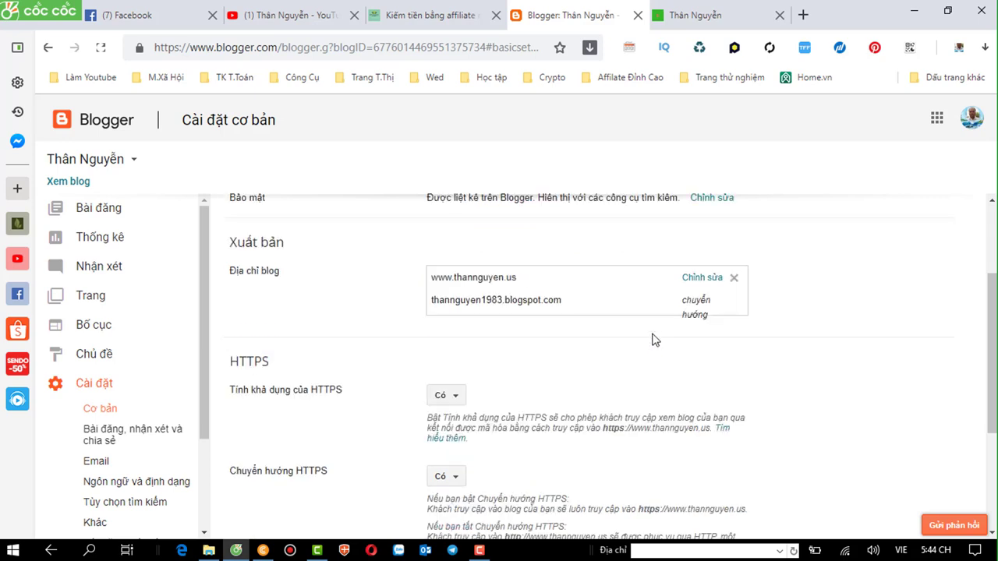
{"action": "left_click", "coordinate": [701, 278]}
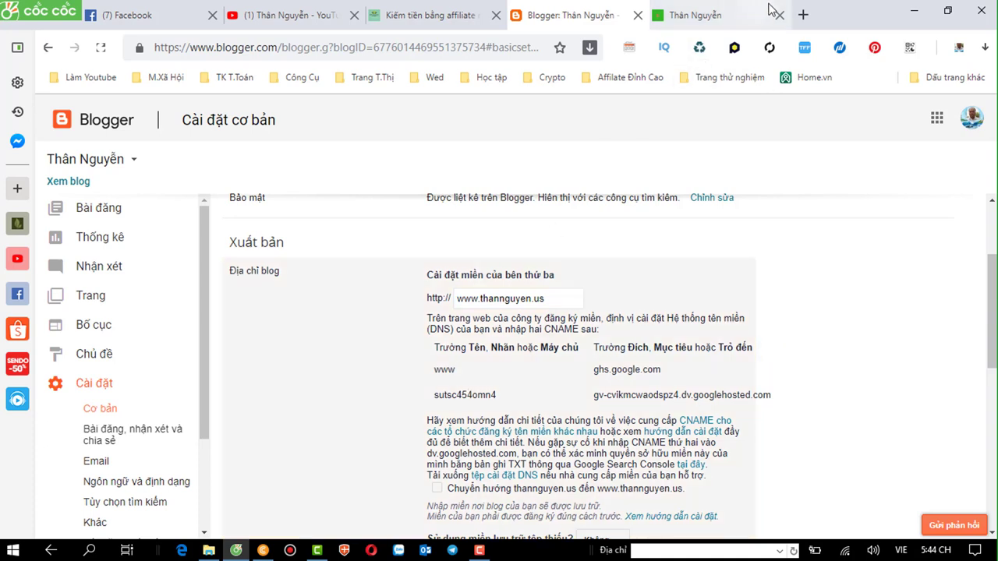
Open the Namecheap login page in a new tab from the bookmarked domain and hosting links
{"action": "left_click", "coordinate": [800, 15]}
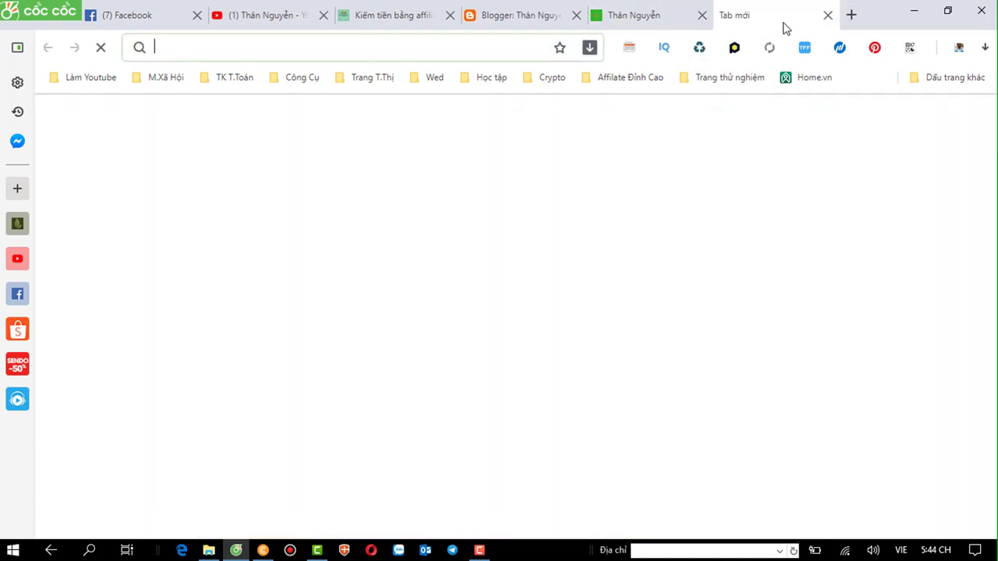
{"action": "left_click", "coordinate": [603, 81]}
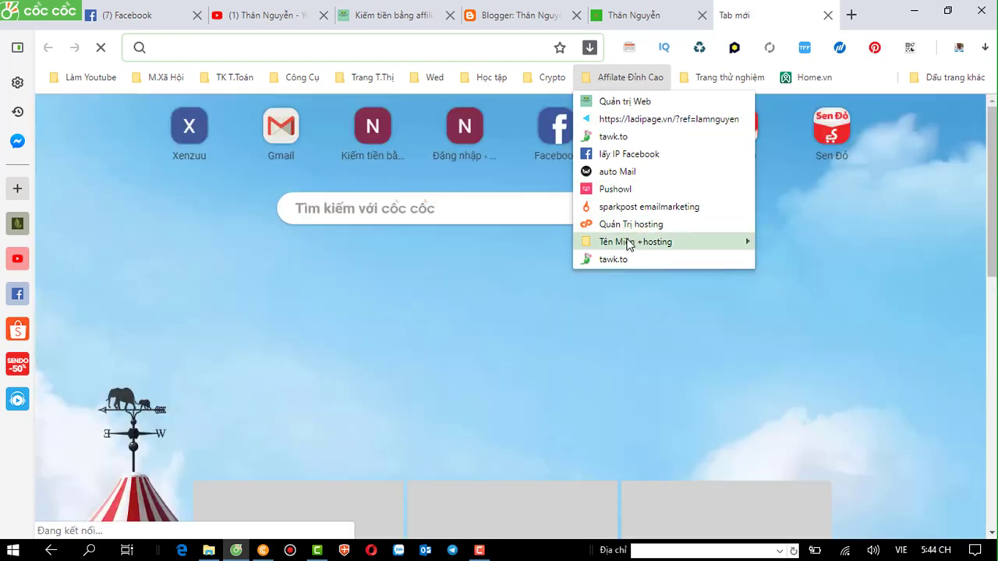
{"action": "mouse_move", "coordinate": [628, 244]}
{"action": "left_click", "coordinate": [786, 237]}
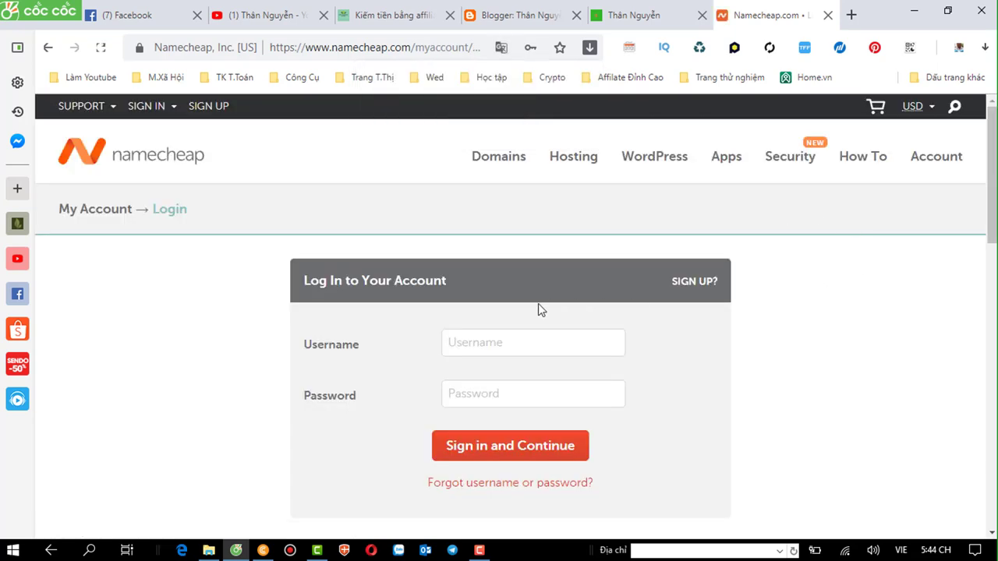
Log in to Namecheap with the saved account username and the account password
{"action": "left_click", "coordinate": [484, 341]}
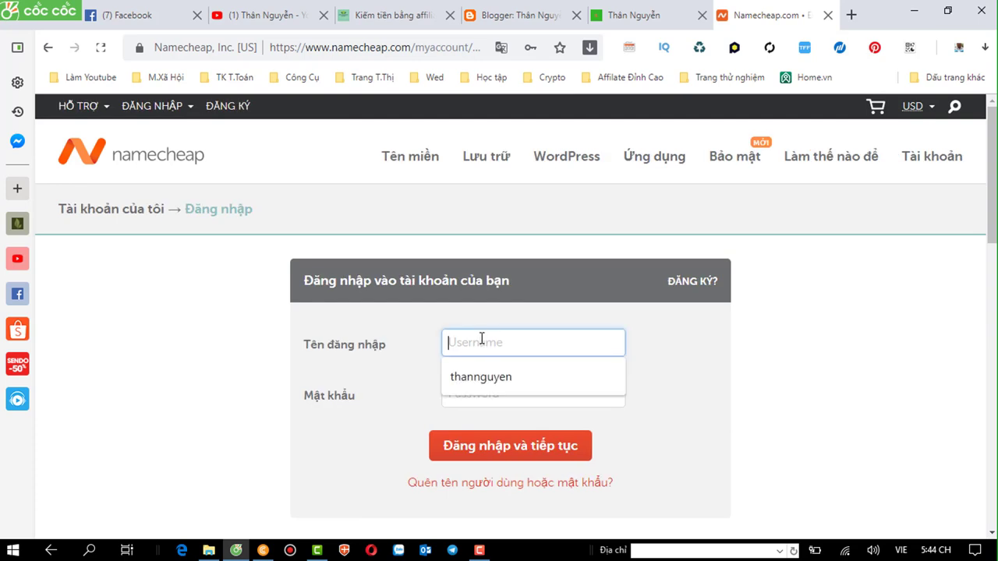
{"action": "left_click", "coordinate": [481, 378]}
{"action": "left_click", "coordinate": [480, 389]}
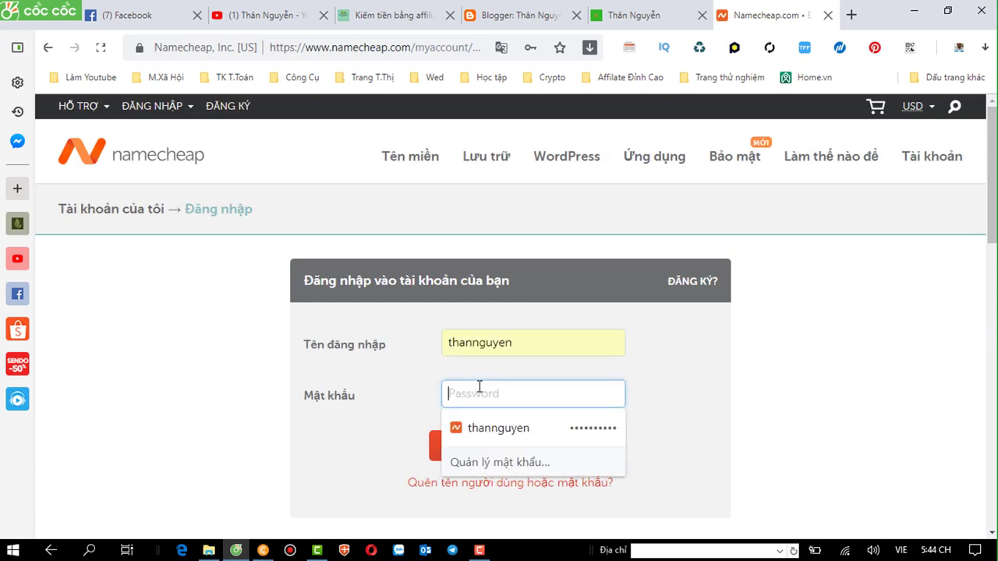
{"action": "type", "text": "a"}
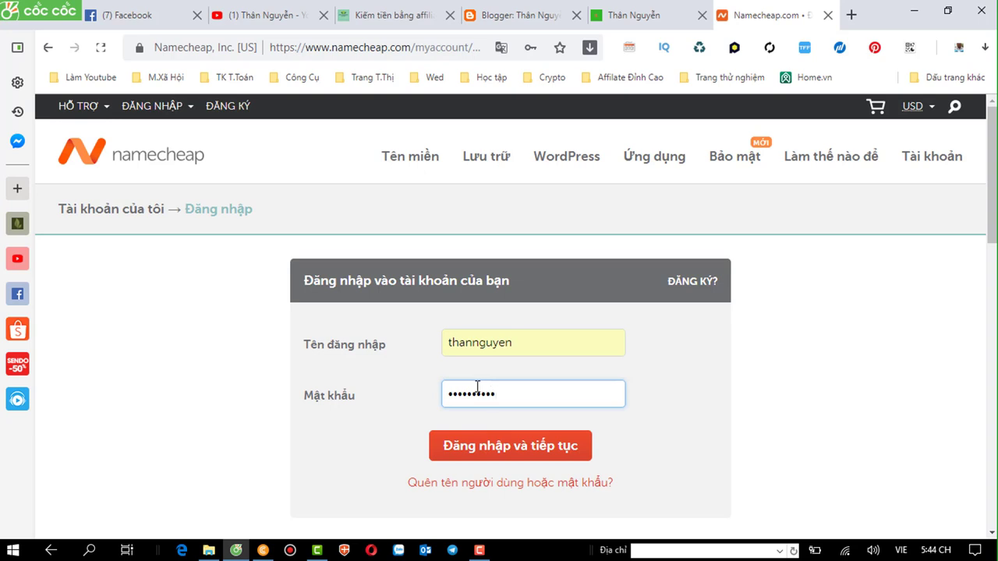
{"action": "left_click", "coordinate": [504, 446]}
{"action": "mouse_move", "coordinate": [672, 178]}
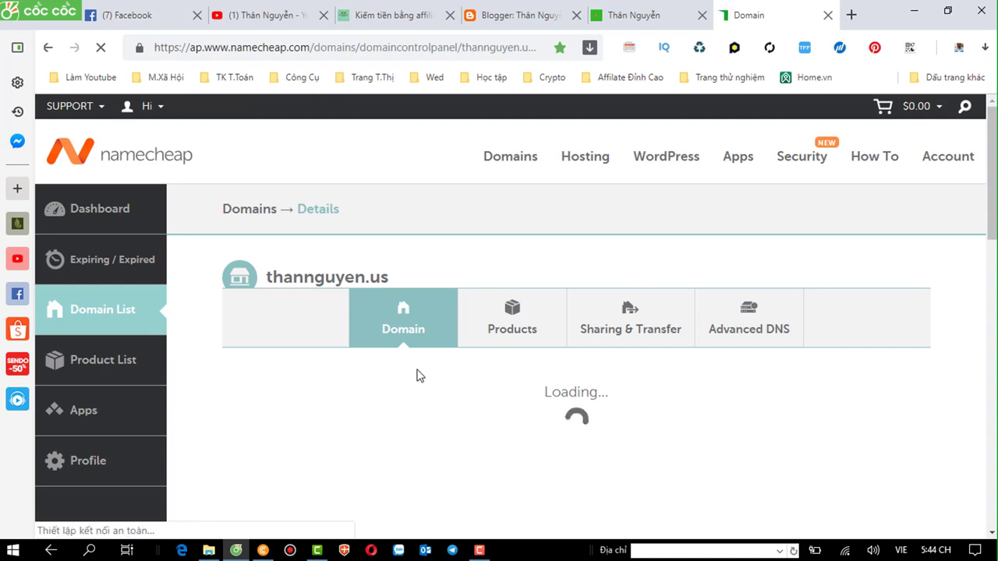
Check the blog's address, and review the nameserver and redirect settings of its custom domain in Namecheap
{"action": "left_click", "coordinate": [496, 14]}
{"action": "left_click", "coordinate": [593, 15]}
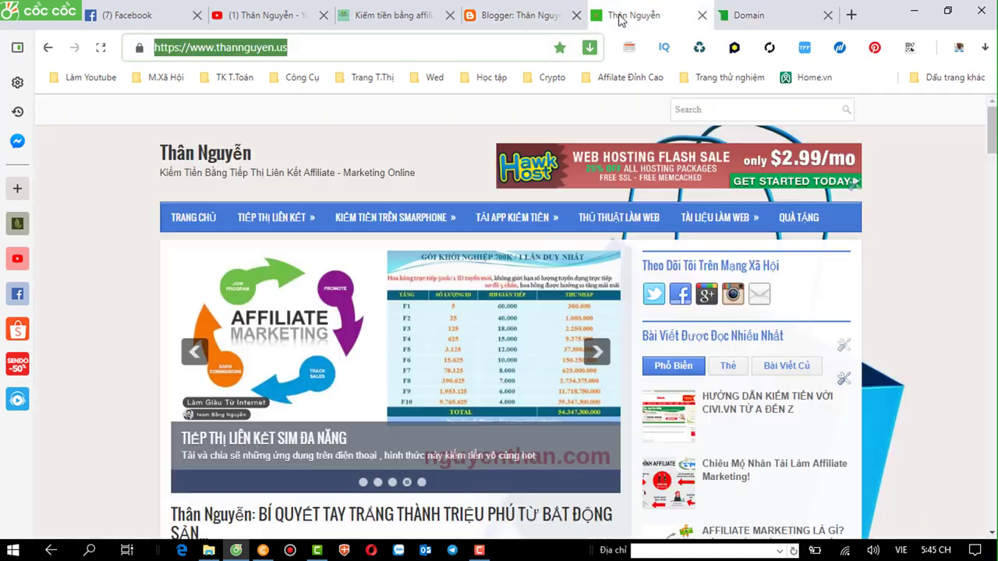
{"action": "left_click", "coordinate": [745, 17]}
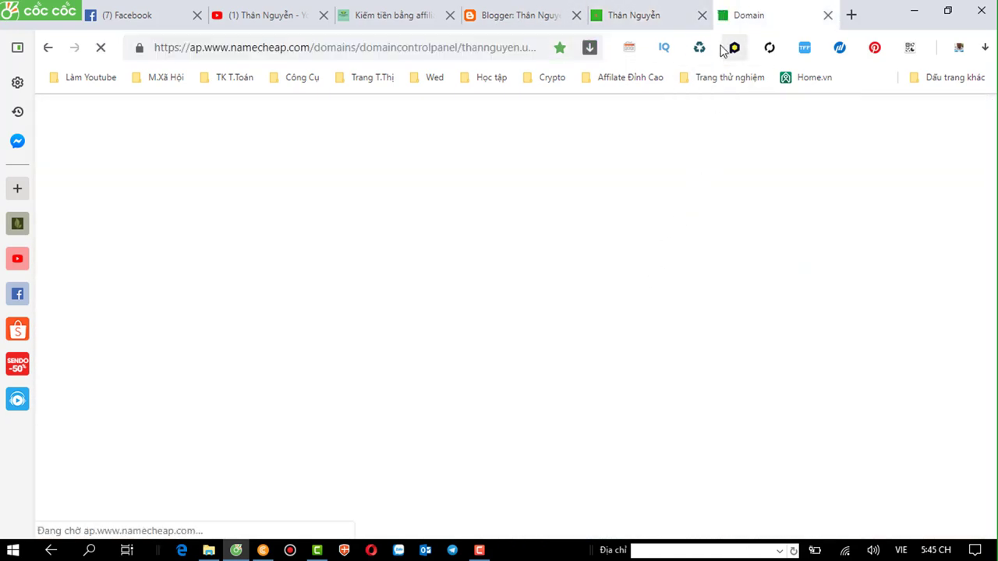
{"action": "scroll", "coordinate": [624, 288], "scroll_direction": "down", "scroll_amount": 3}
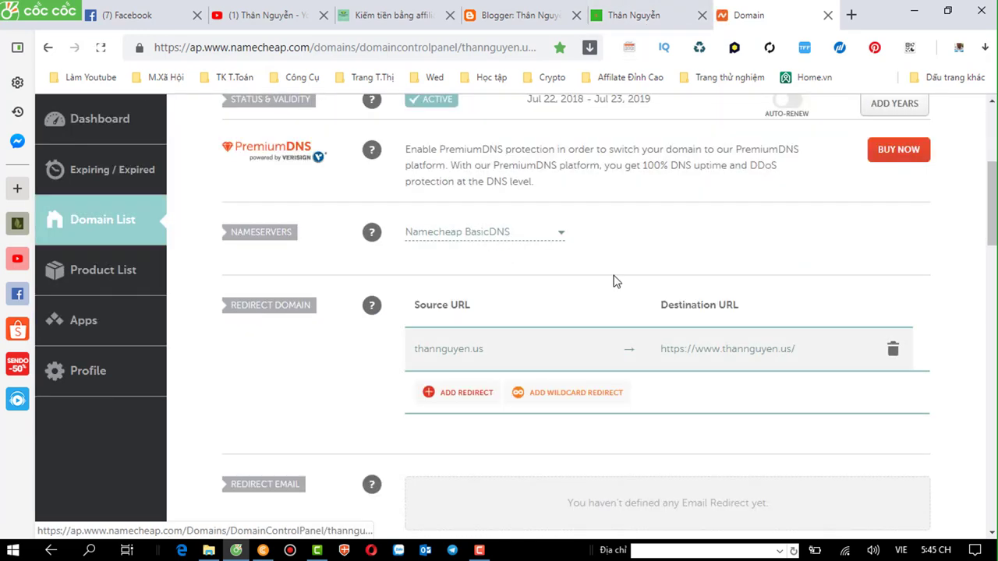
{"action": "scroll", "coordinate": [223, 230], "scroll_direction": "up", "scroll_amount": 3}
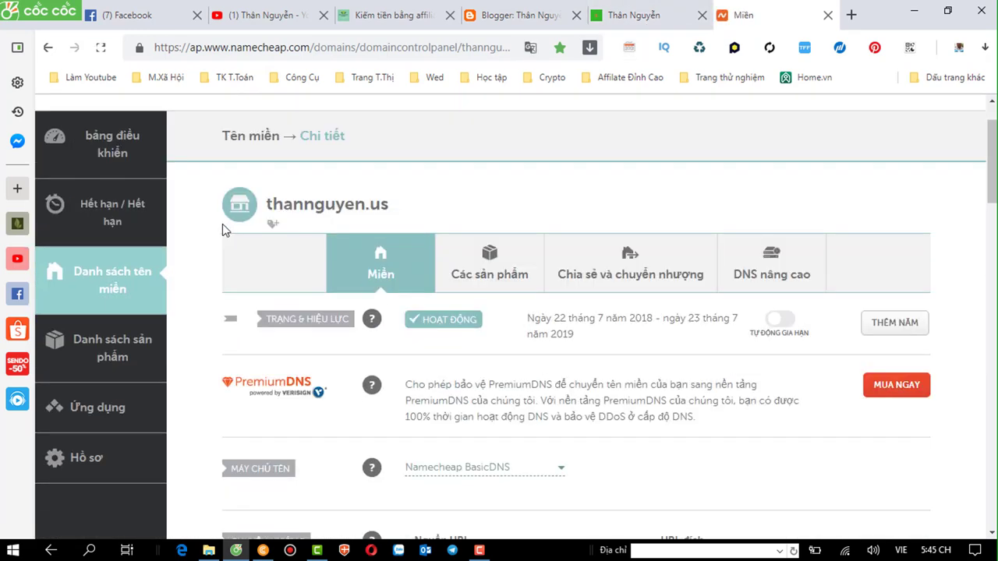
From the Namecheap dashboard, manage the blog's custom domain and open its Advanced DNS host records
{"action": "left_click", "coordinate": [97, 144]}
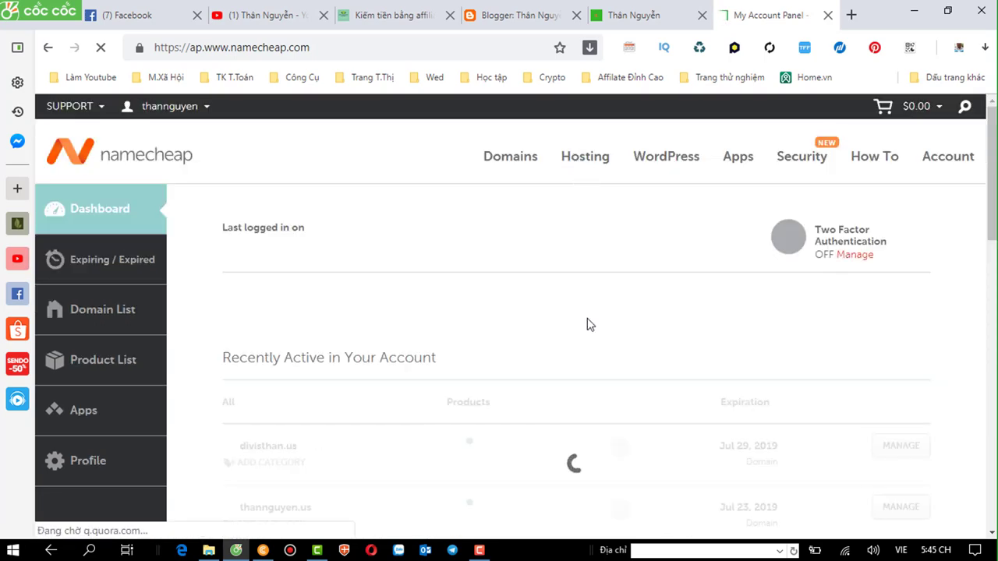
{"action": "scroll", "coordinate": [589, 319], "scroll_direction": "down", "scroll_amount": 3}
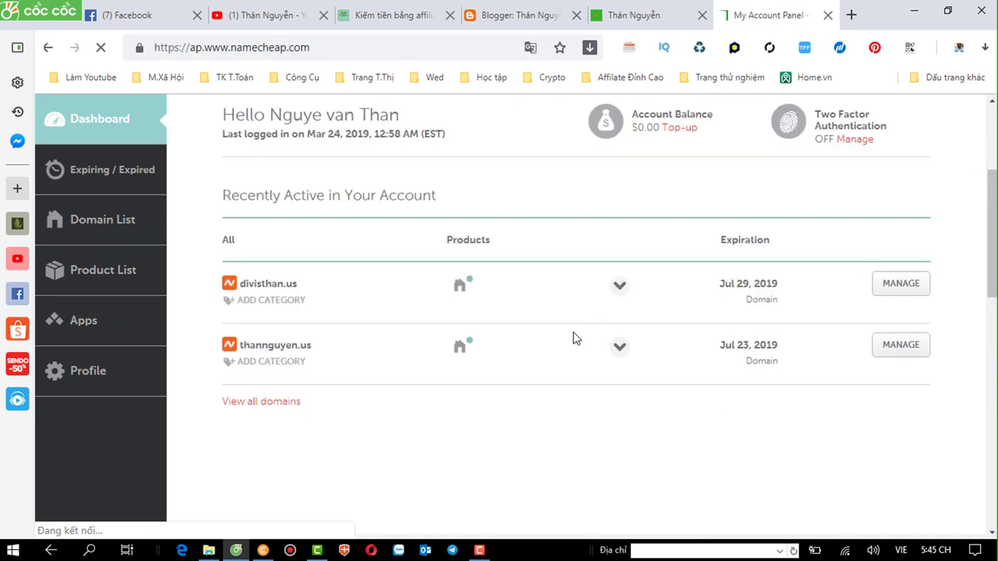
{"action": "left_click", "coordinate": [904, 346]}
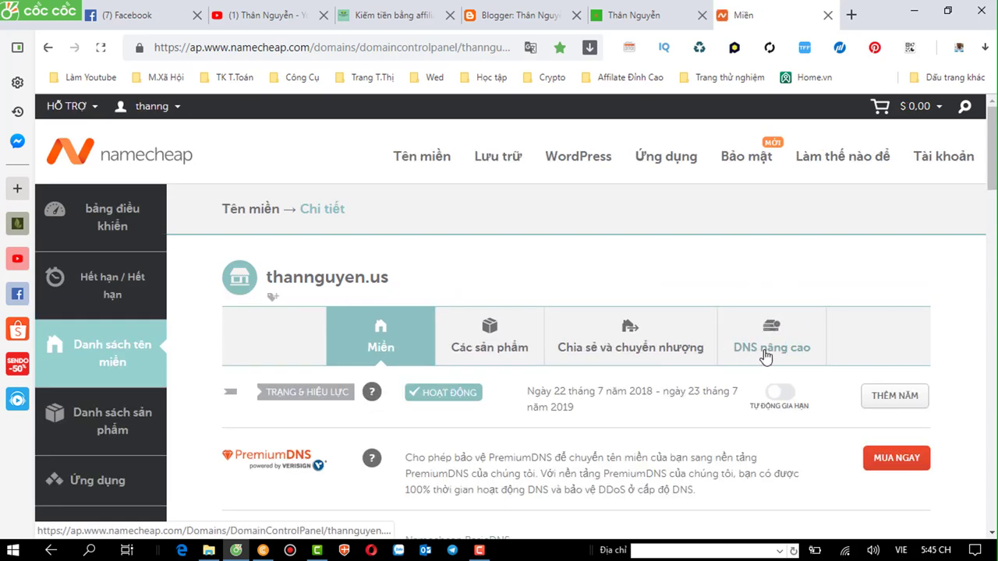
{"action": "left_click", "coordinate": [766, 352]}
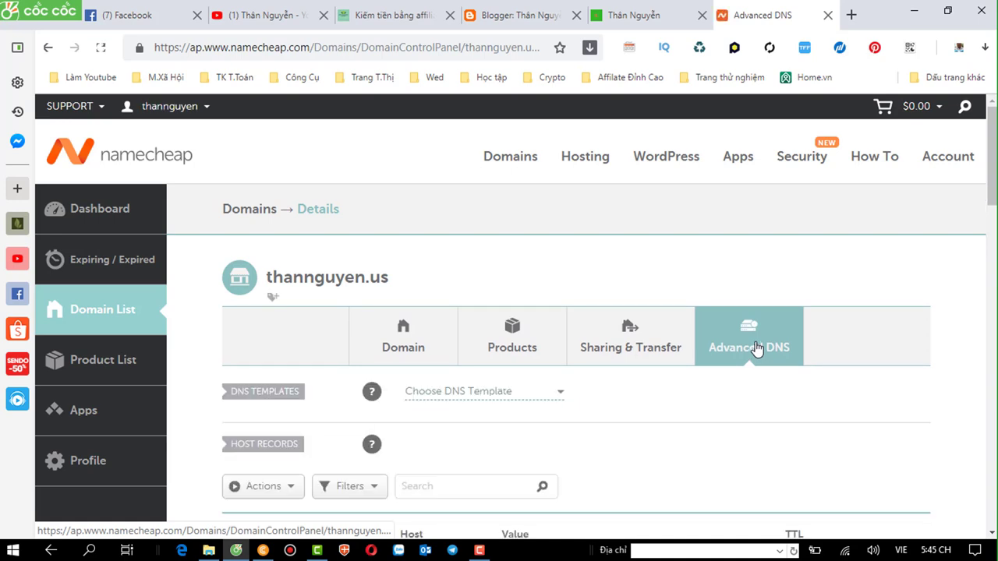
{"action": "scroll", "coordinate": [757, 351], "scroll_direction": "down", "scroll_amount": 3}
{"action": "scroll", "coordinate": [755, 351], "scroll_direction": "down", "scroll_amount": 1}
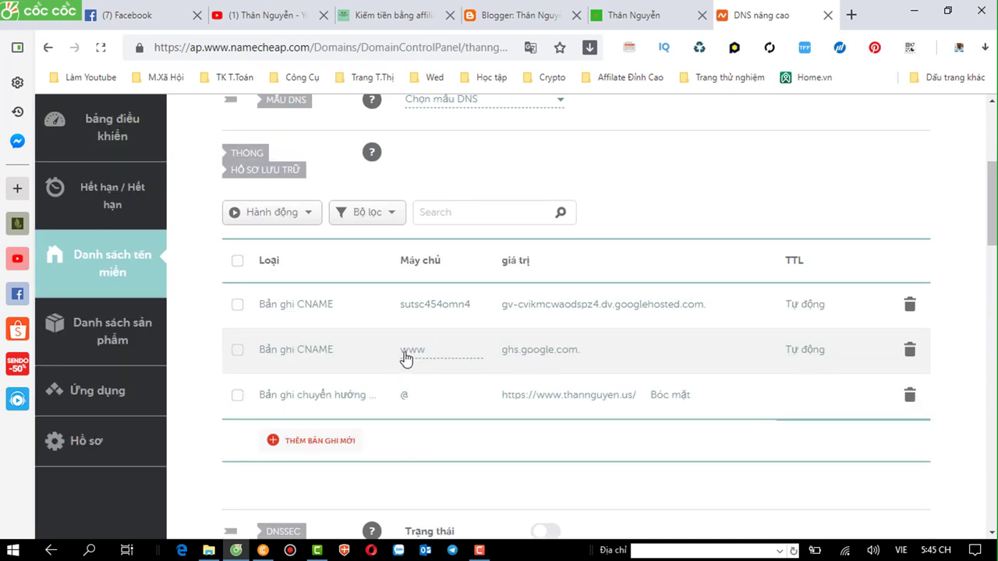
Compare the domain's CNAME host records in Namecheap with the two CNAME entries required by Blogger
{"action": "left_click", "coordinate": [511, 14]}
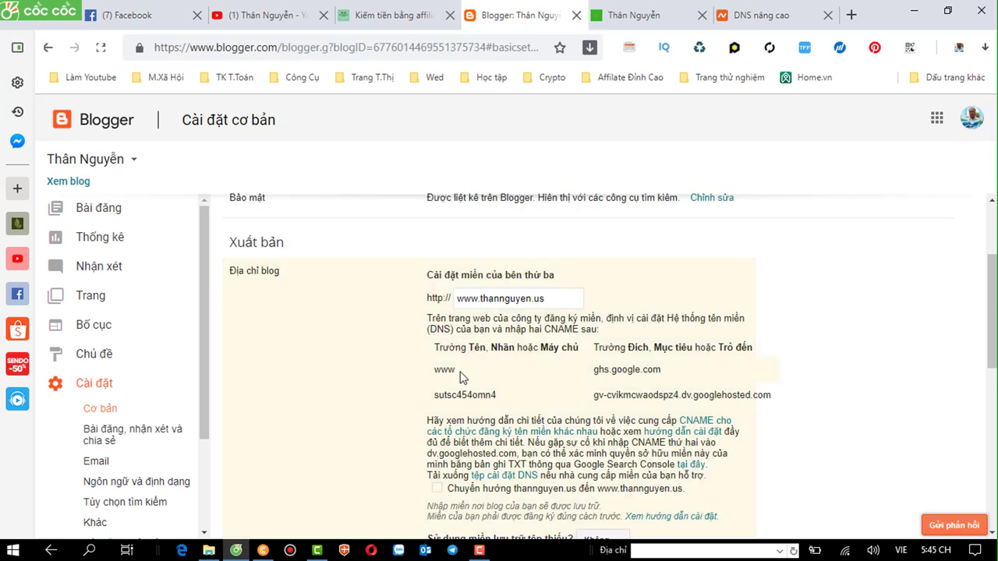
{"action": "left_click", "coordinate": [682, 15]}
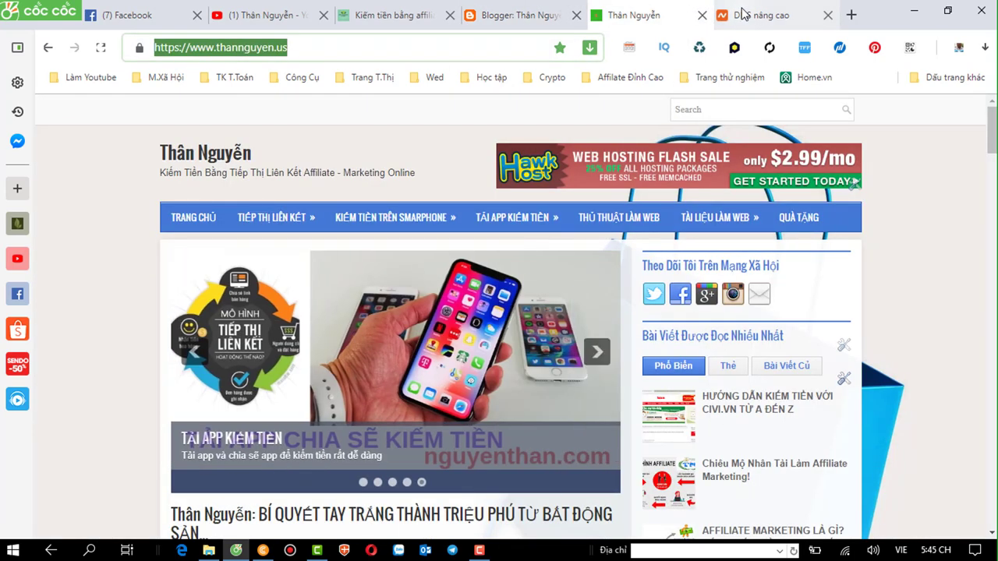
{"action": "left_click", "coordinate": [744, 14]}
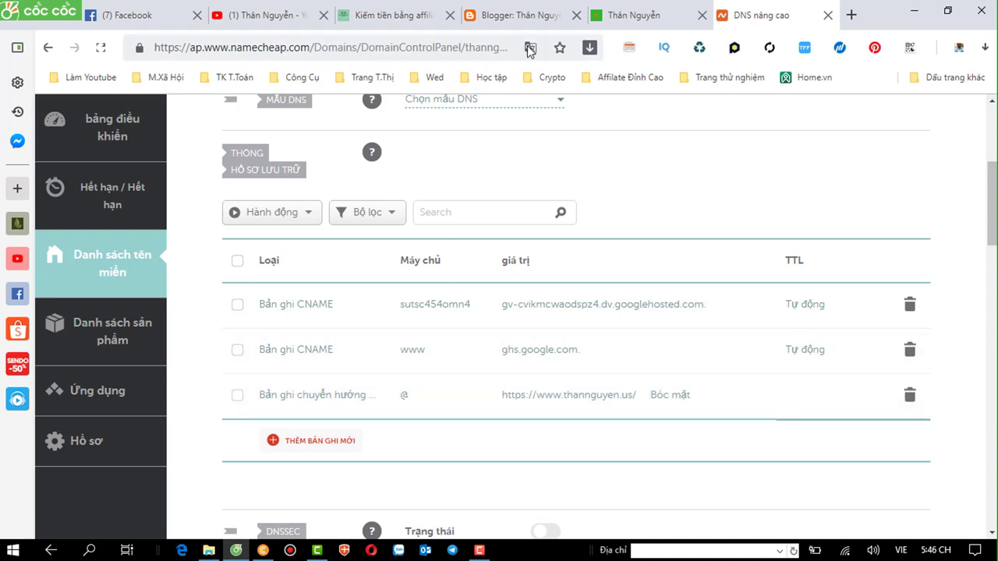
{"action": "left_click", "coordinate": [533, 15]}
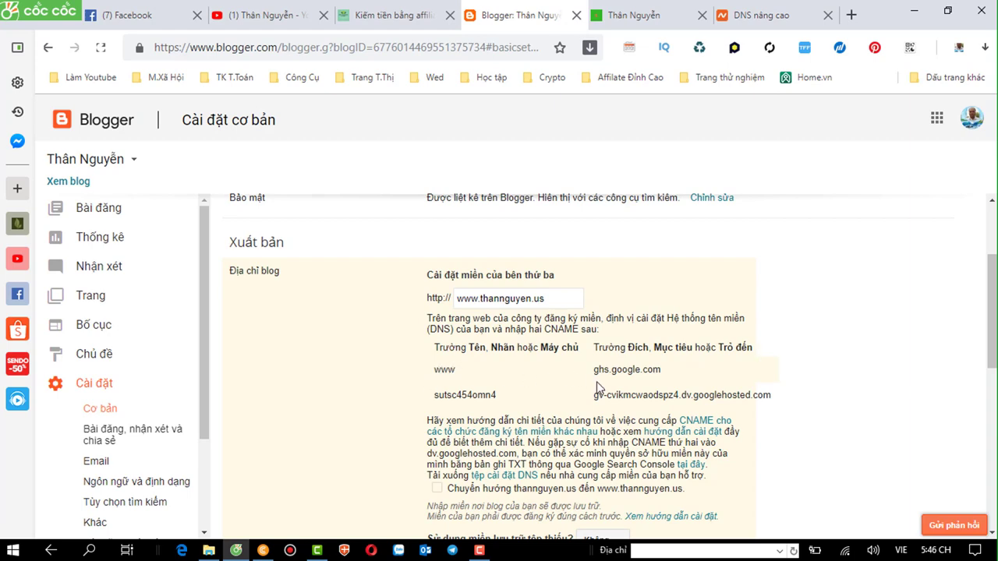
Review the live blog at its custom domain, its host records in Namecheap, and its third-party domain settings in Blogger
{"action": "left_click", "coordinate": [654, 11]}
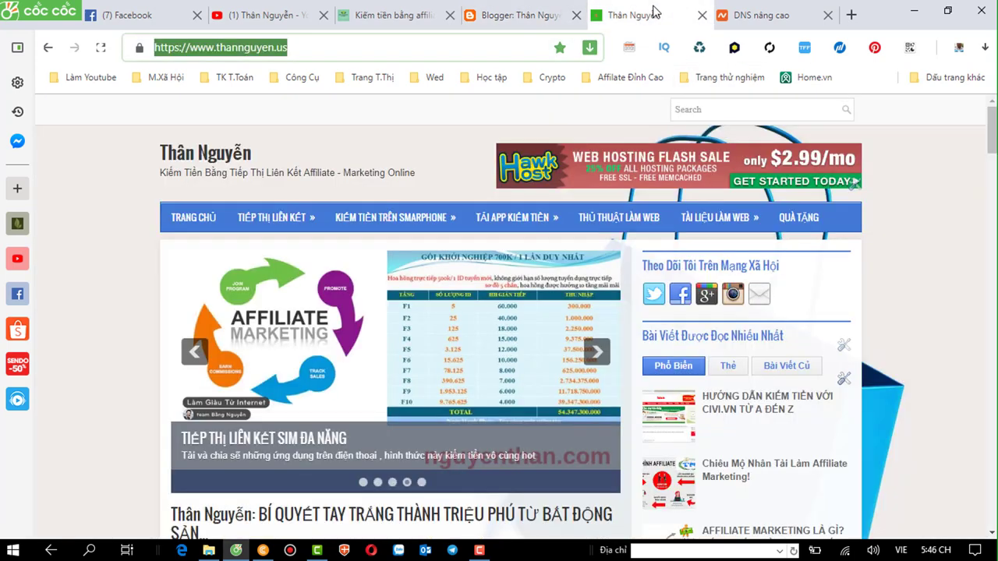
{"action": "left_click", "coordinate": [763, 15]}
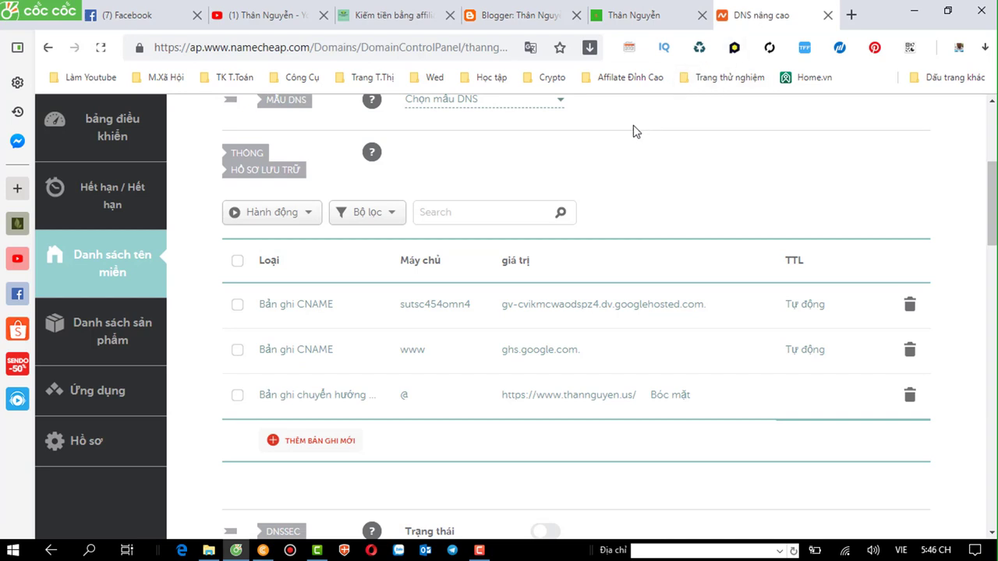
{"action": "left_click", "coordinate": [620, 15]}
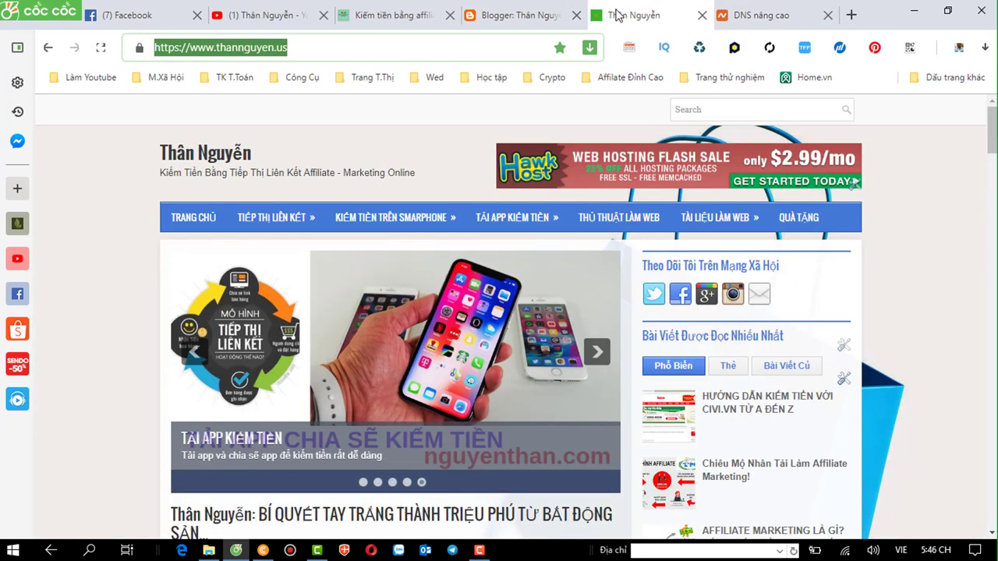
{"action": "left_click", "coordinate": [316, 49]}
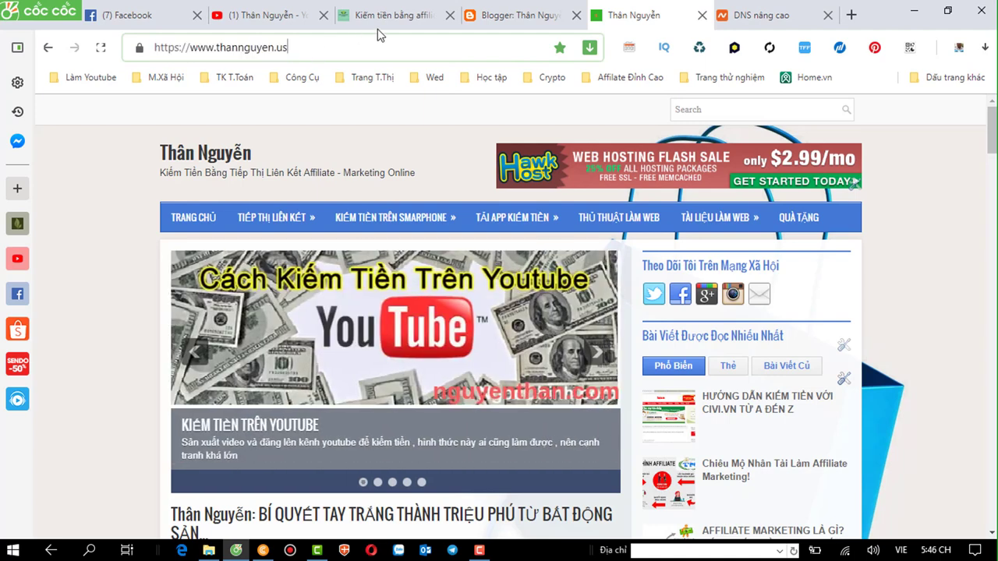
{"action": "left_click", "coordinate": [499, 17]}
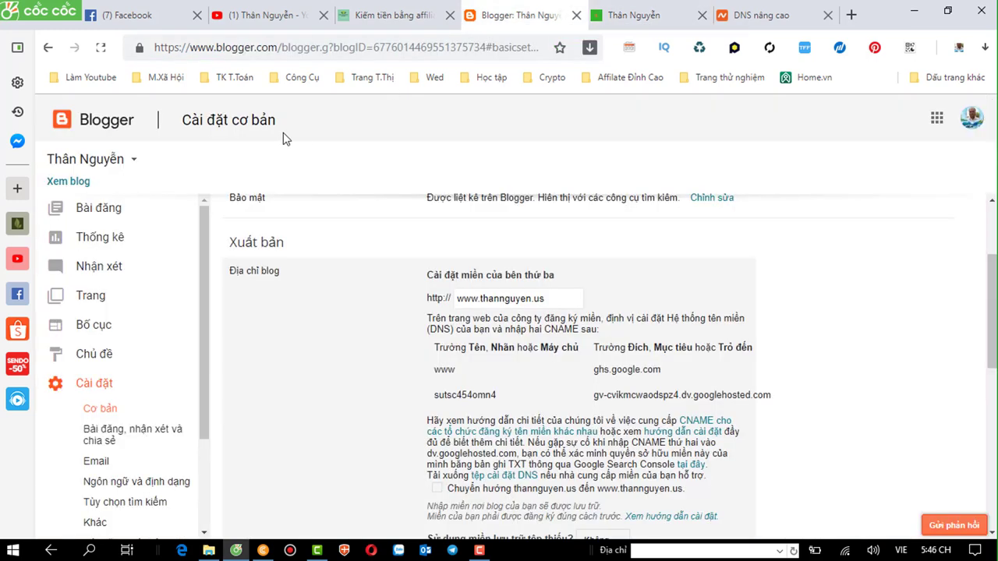
Switch Blogger to the blog KIẾM TIỀN TRÊN ĐIỆN THOẠI 2019, leave the unsaved settings page, and view that blog's site
{"action": "left_click", "coordinate": [124, 161]}
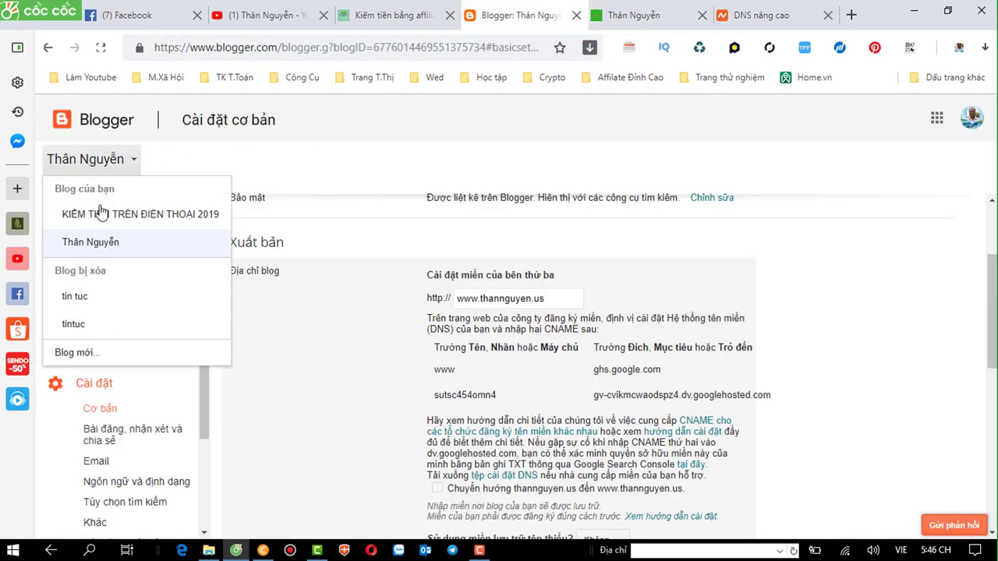
{"action": "left_click", "coordinate": [101, 215]}
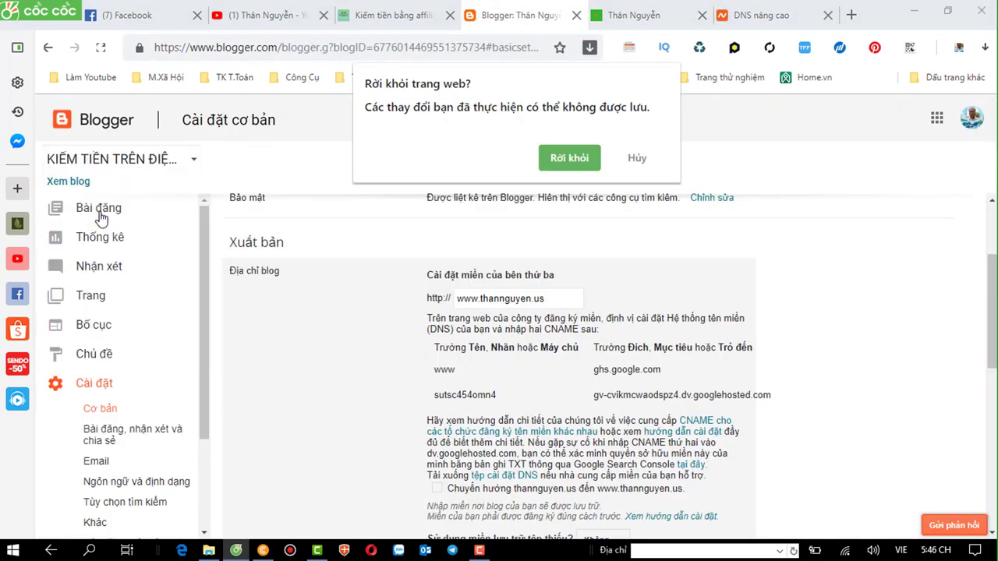
{"action": "left_click", "coordinate": [567, 152]}
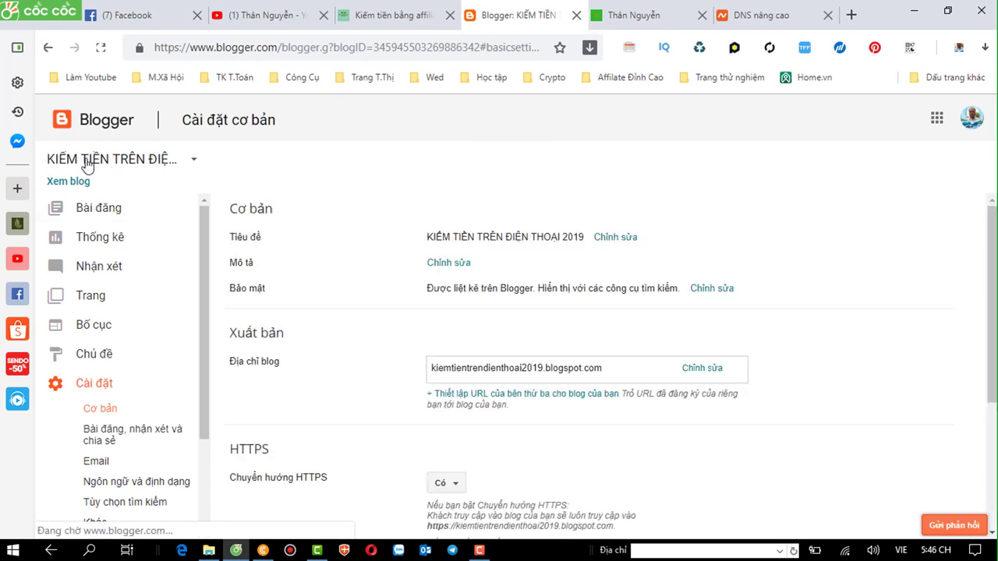
{"action": "left_click", "coordinate": [81, 182]}
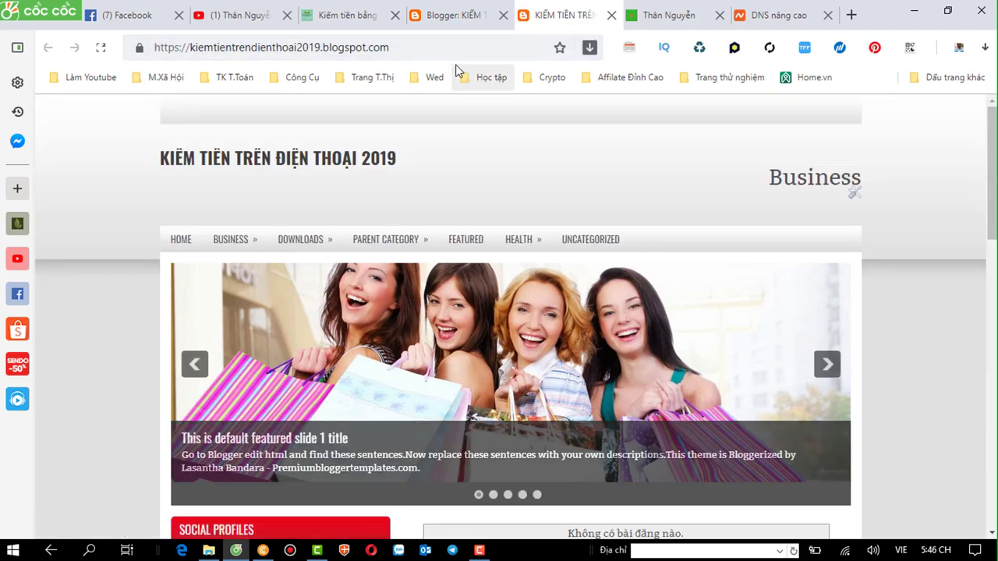
Compare the blogspot.com blog's site and address with the two custom-domain sites, and return to its Blogger settings
{"action": "left_click", "coordinate": [339, 17]}
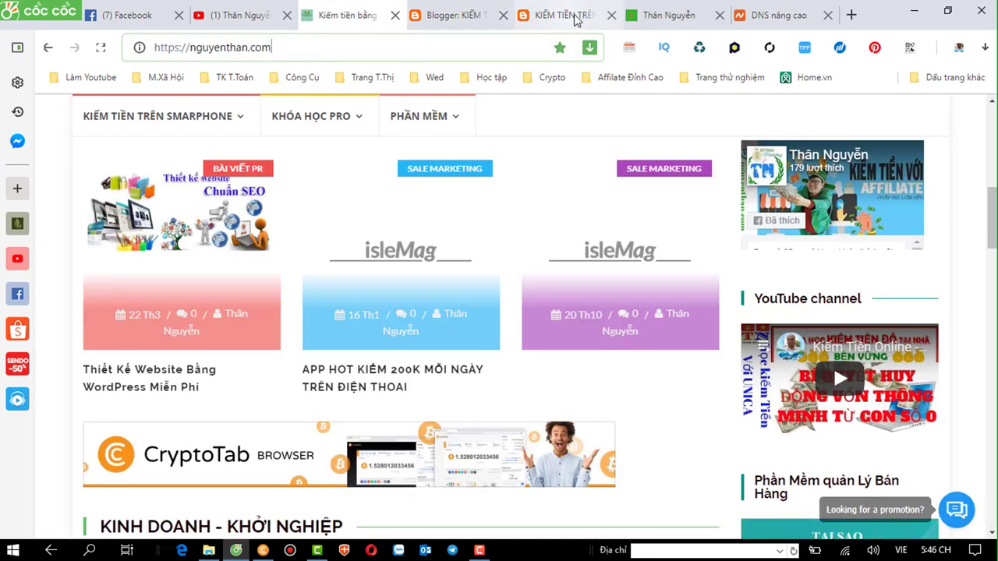
{"action": "left_click", "coordinate": [658, 16]}
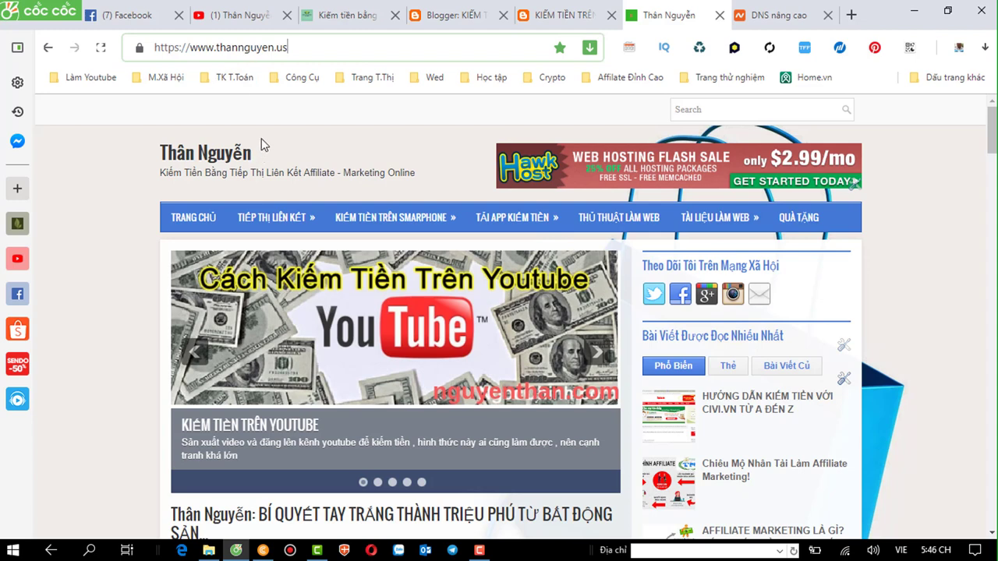
{"action": "mouse_move", "coordinate": [436, 217]}
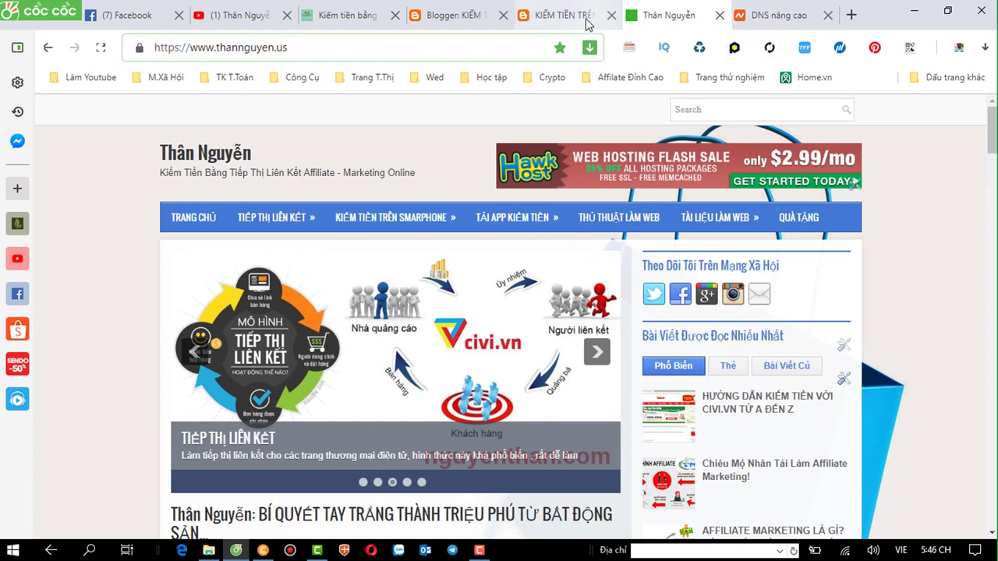
{"action": "left_click", "coordinate": [563, 16]}
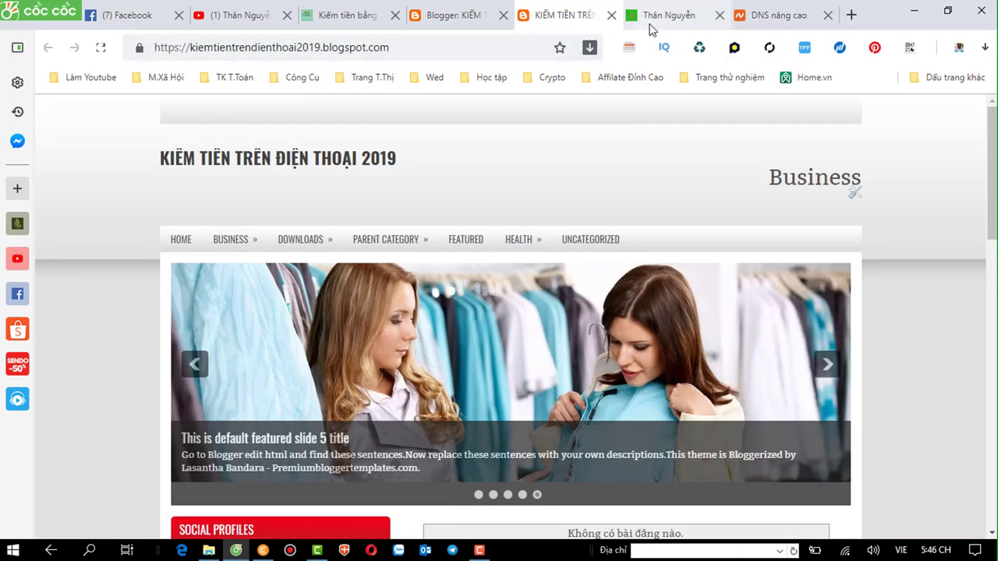
{"action": "left_click", "coordinate": [482, 14]}
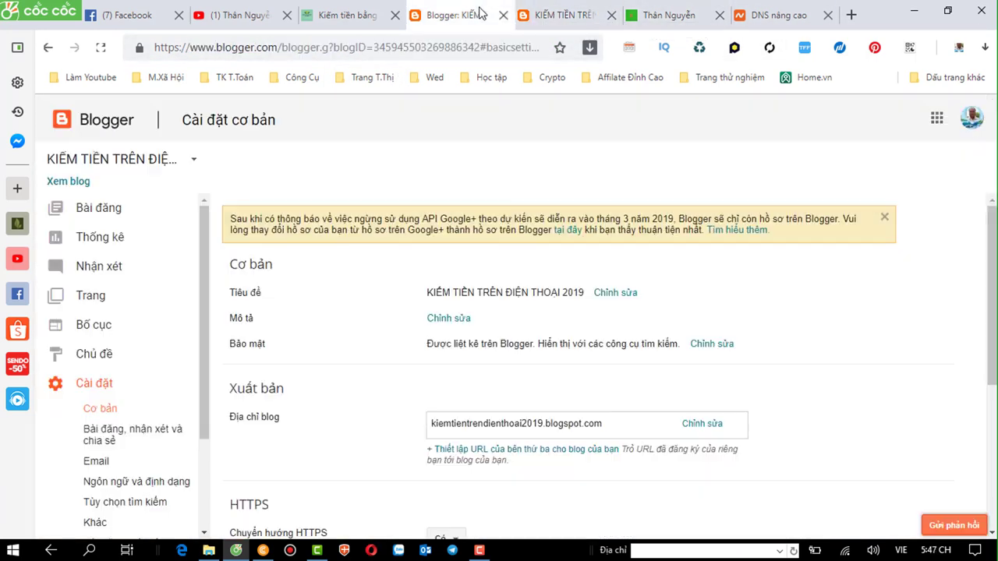
{"action": "left_click", "coordinate": [546, 17]}
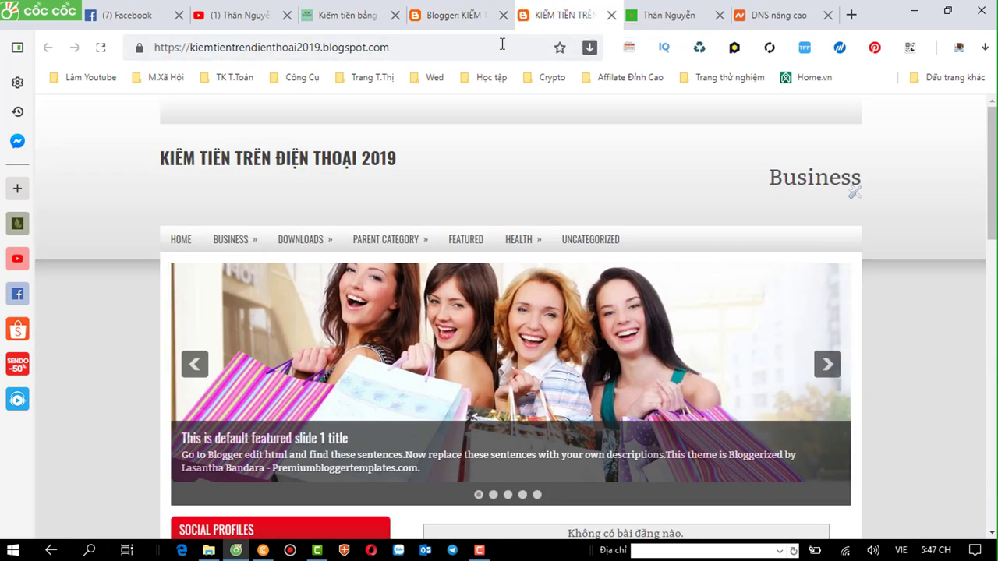
{"action": "left_click", "coordinate": [450, 17]}
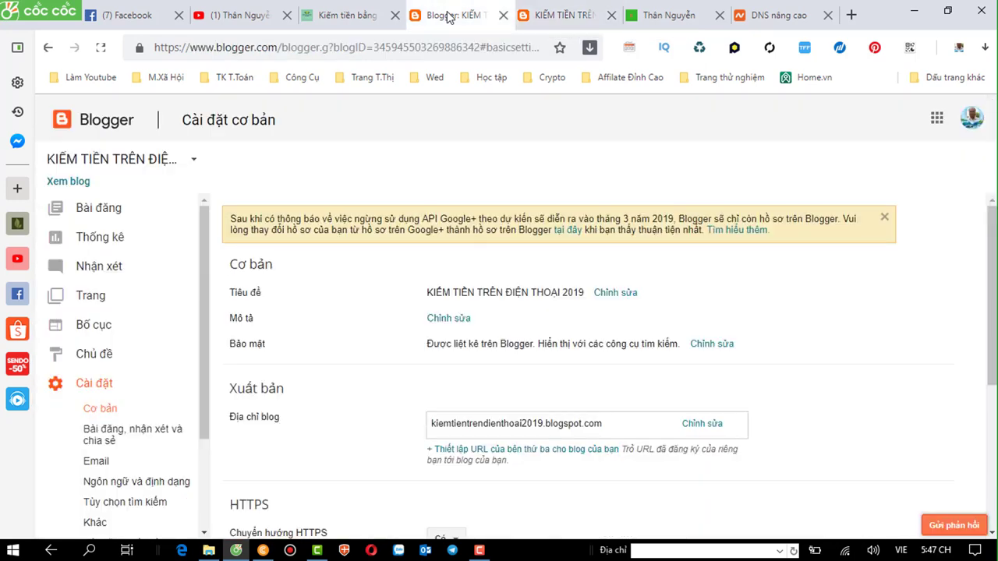
Open the favicon configuration from the blog's layout and browse the Downloads folder for an image file
{"action": "left_click", "coordinate": [93, 334]}
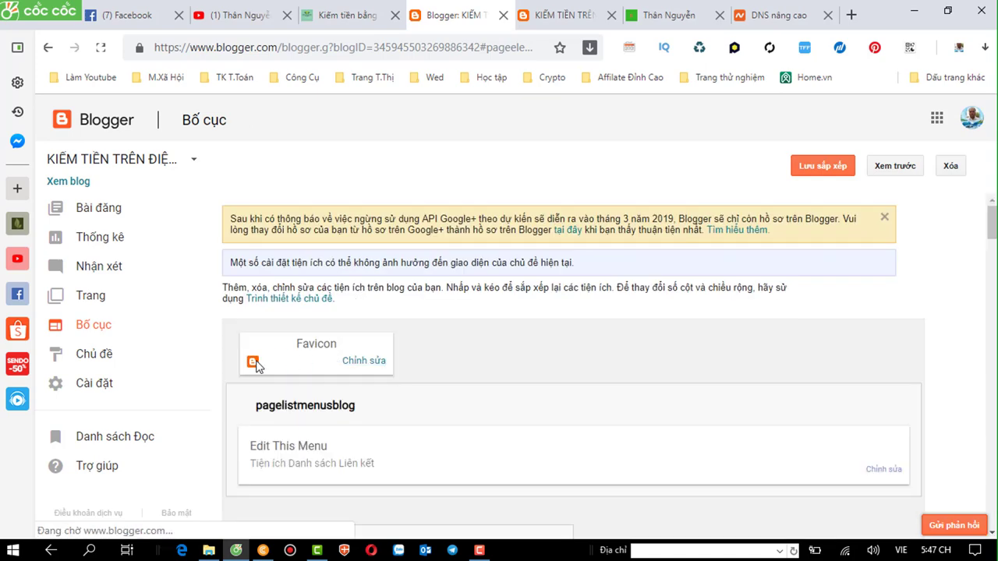
{"action": "left_click", "coordinate": [356, 363]}
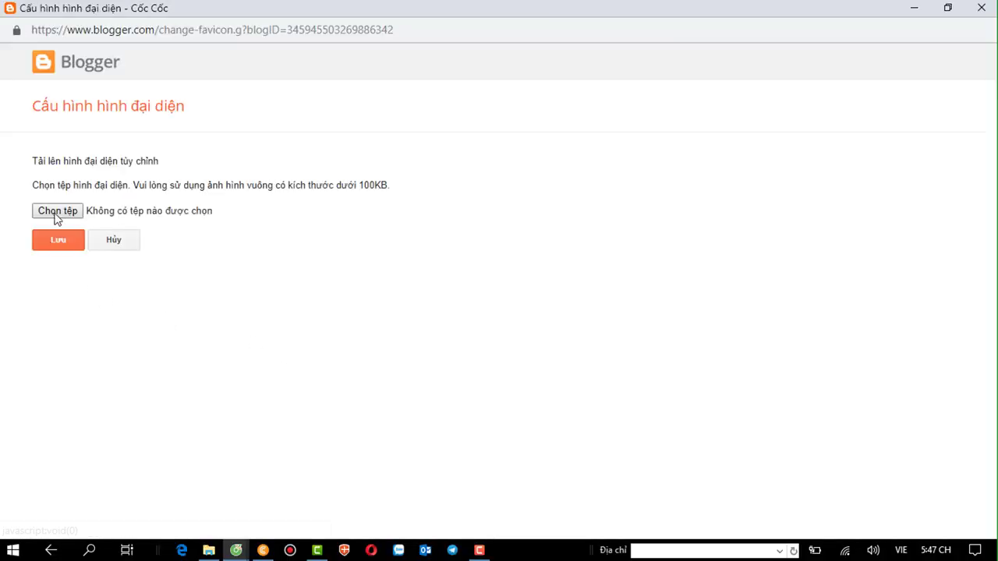
{"action": "left_click", "coordinate": [57, 216]}
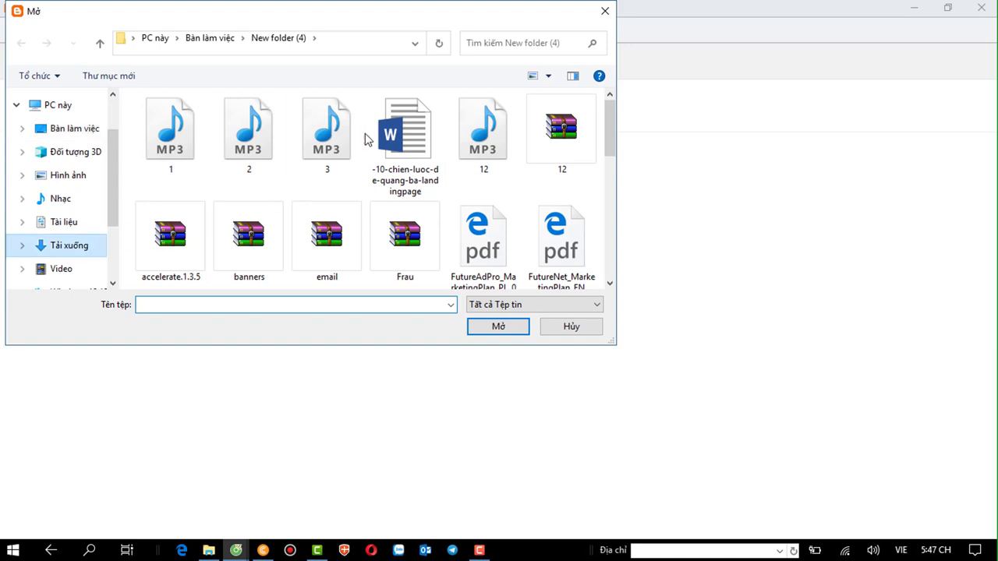
{"action": "scroll", "coordinate": [558, 163], "scroll_direction": "down", "scroll_amount": 1}
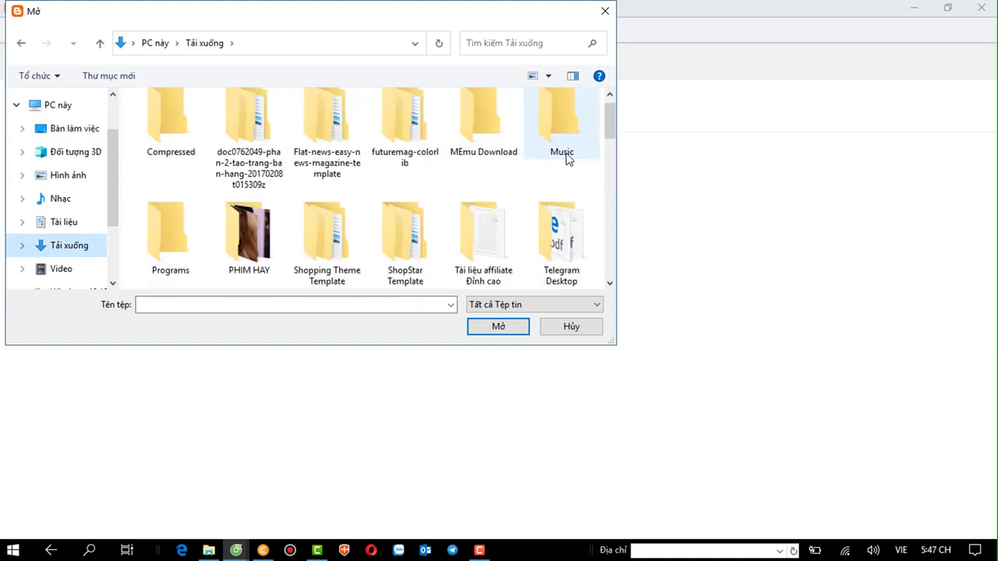
{"action": "left_click_drag", "start_coordinate": [613, 131], "coordinate": [128, 158]}
{"action": "scroll", "coordinate": [98, 188], "scroll_direction": "down", "scroll_amount": 2}
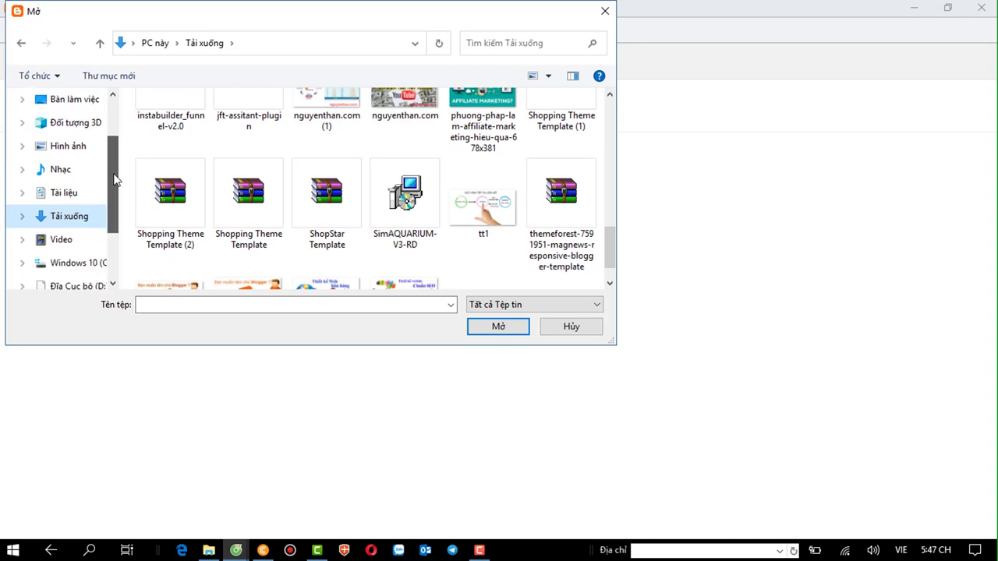
Upload Thannguyenaffilite.jpg from the Hình > logo > logo folder on drive D as the blog's favicon, and save it
{"action": "left_click", "coordinate": [80, 241]}
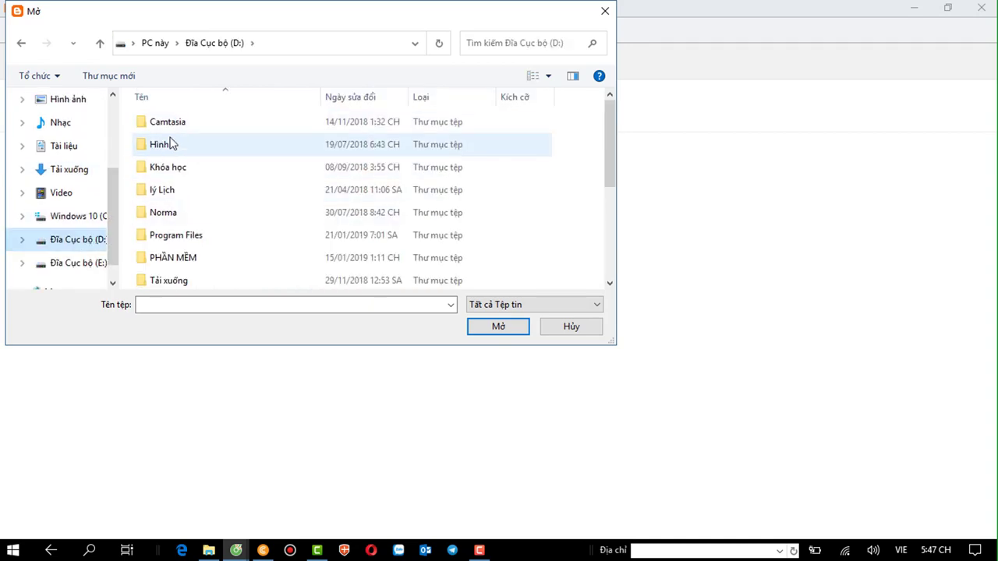
{"action": "double_click", "coordinate": [166, 144]}
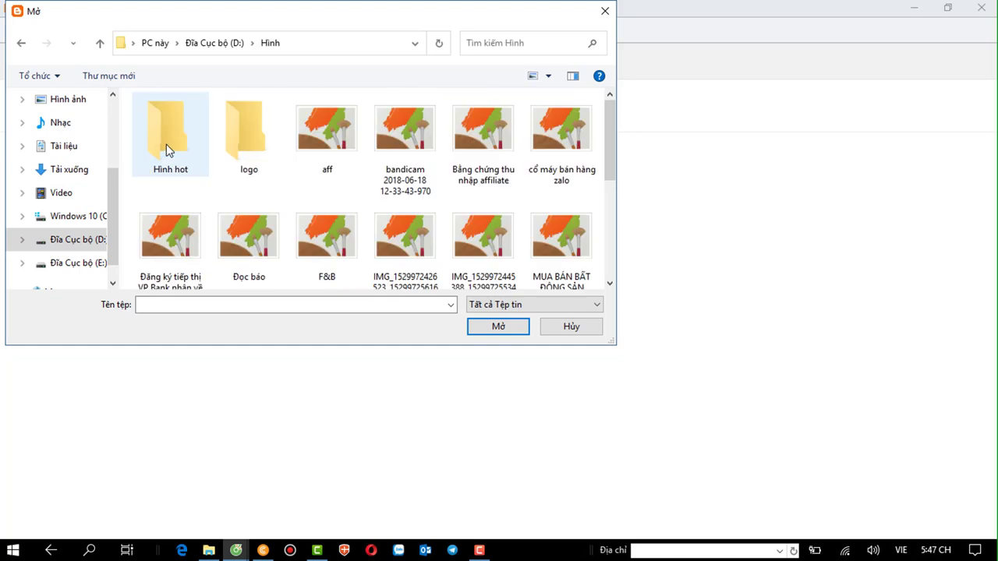
{"action": "double_click", "coordinate": [275, 131]}
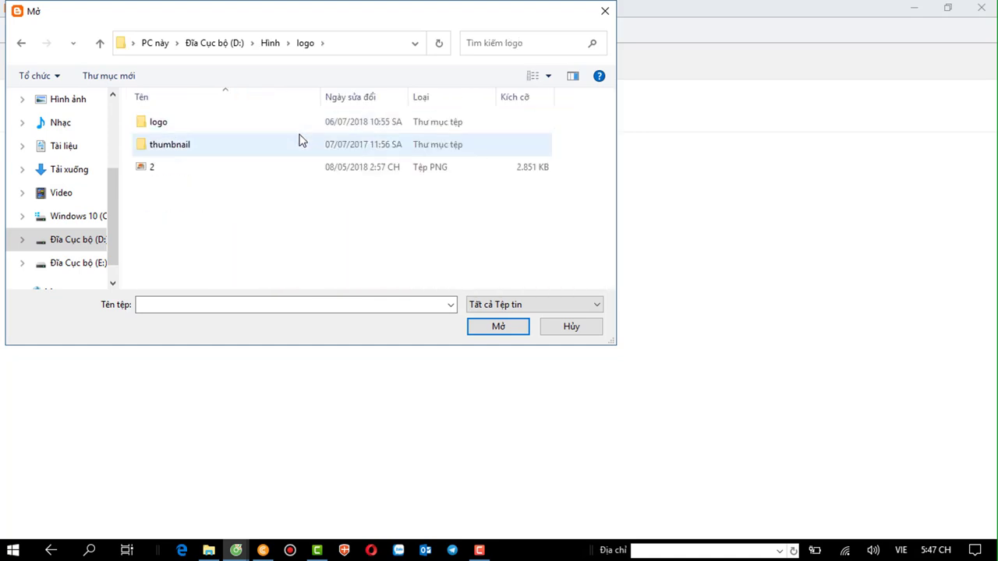
{"action": "double_click", "coordinate": [185, 125]}
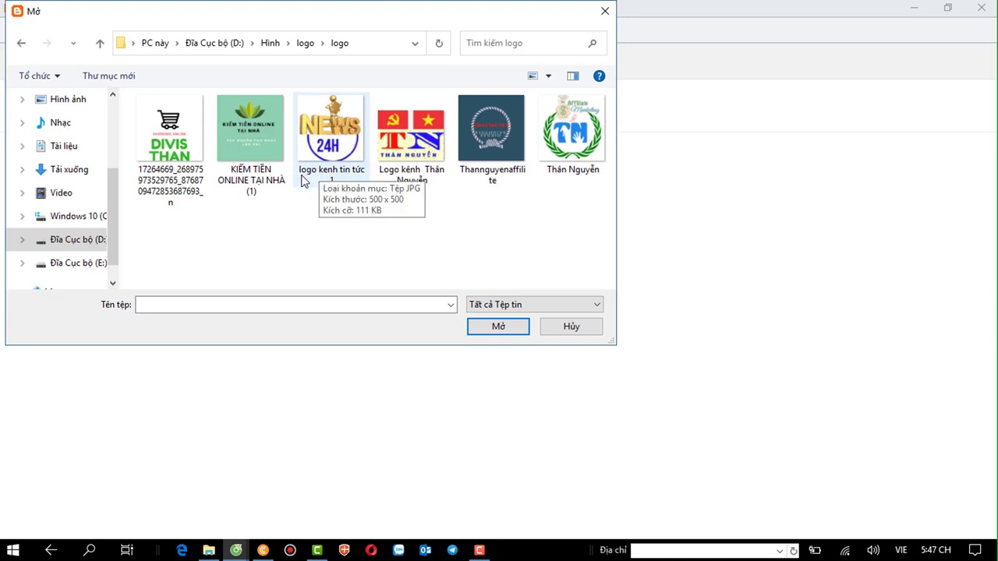
{"action": "left_click", "coordinate": [556, 156]}
{"action": "left_click", "coordinate": [486, 136]}
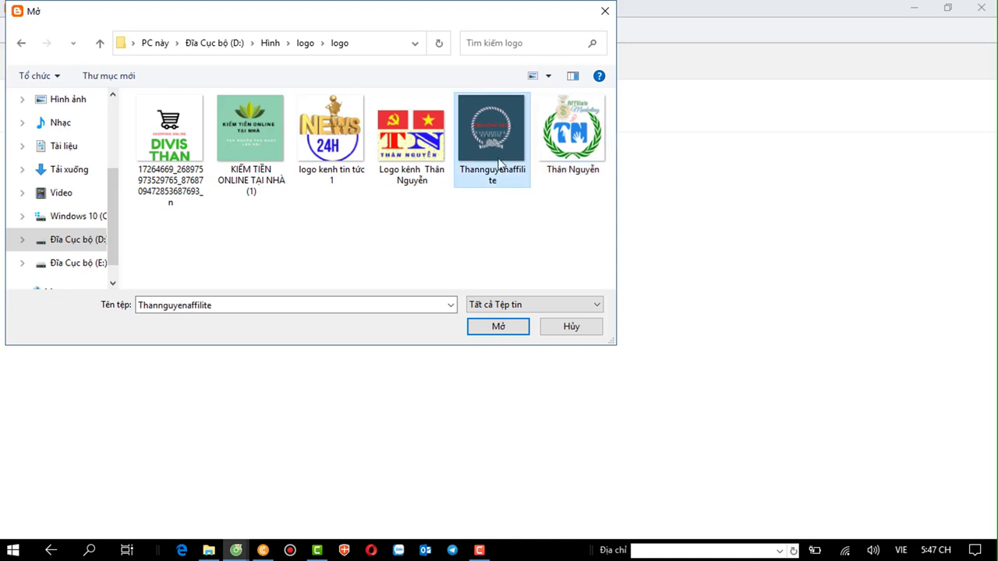
{"action": "left_click", "coordinate": [490, 328]}
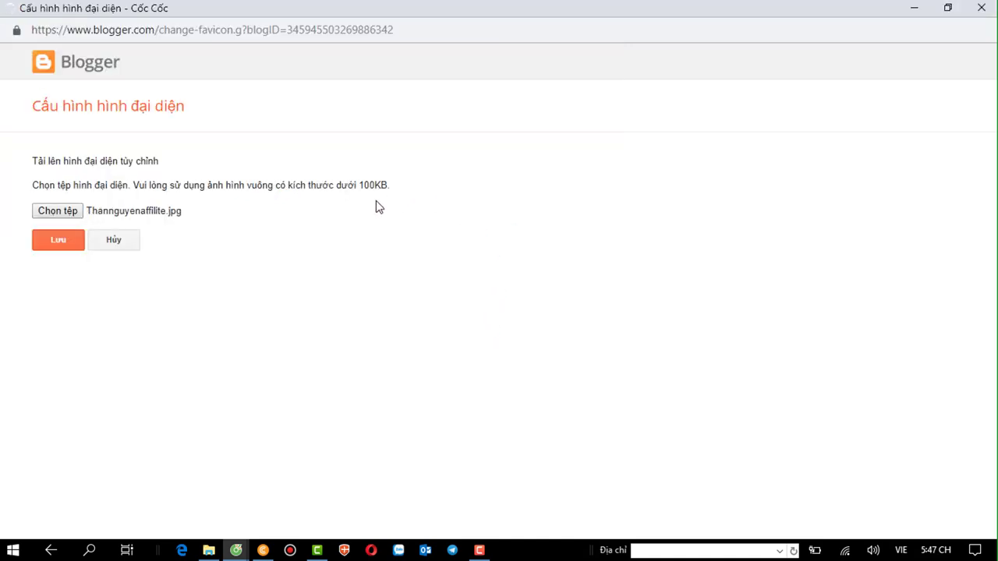
{"action": "left_click", "coordinate": [64, 248]}
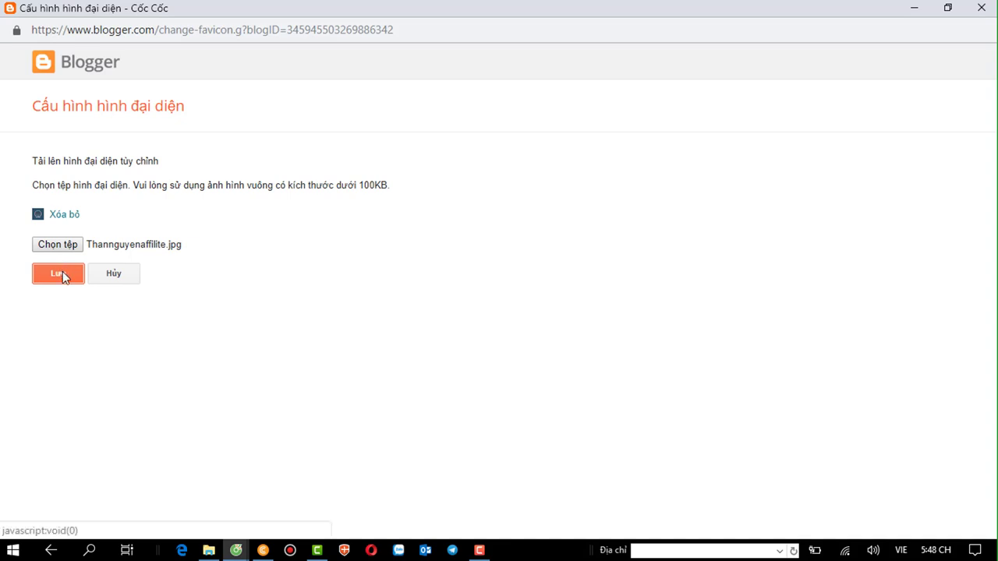
{"action": "left_click", "coordinate": [62, 276]}
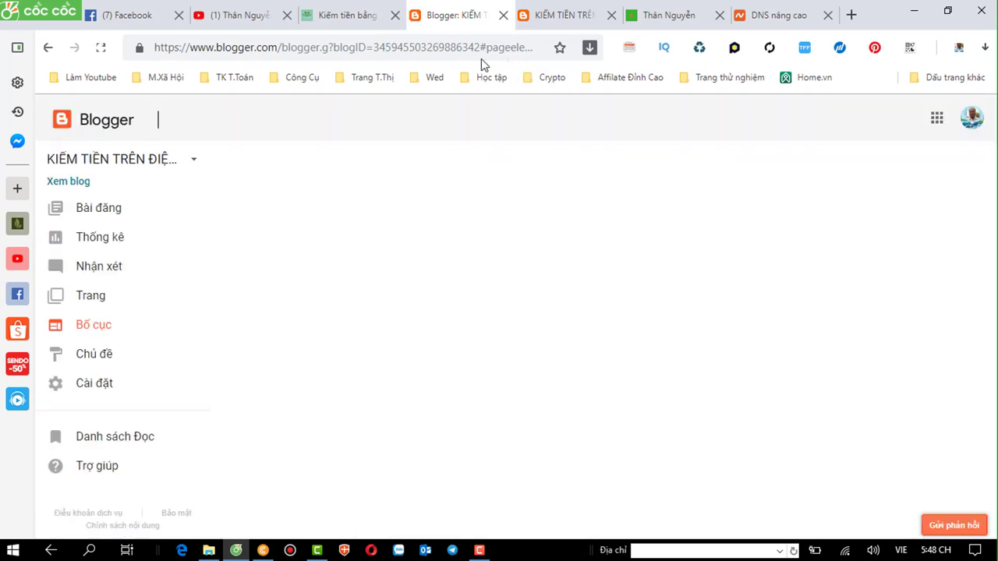
Reload the blogspot.com blog to check its favicon, and compare it with the custom-domain blog's favicon
{"action": "left_click", "coordinate": [555, 16]}
{"action": "left_click", "coordinate": [404, 45]}
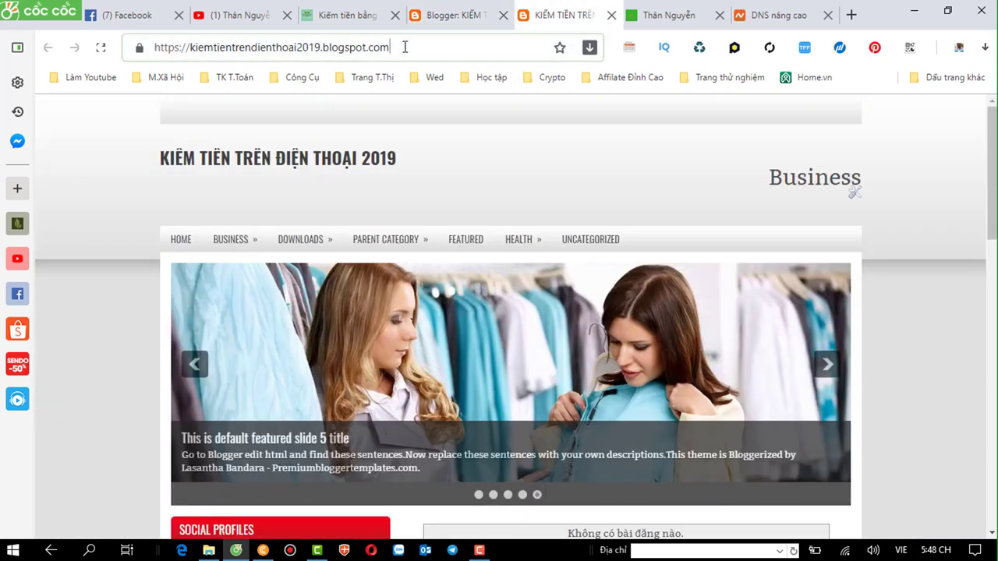
{"action": "key", "text": "Return"}
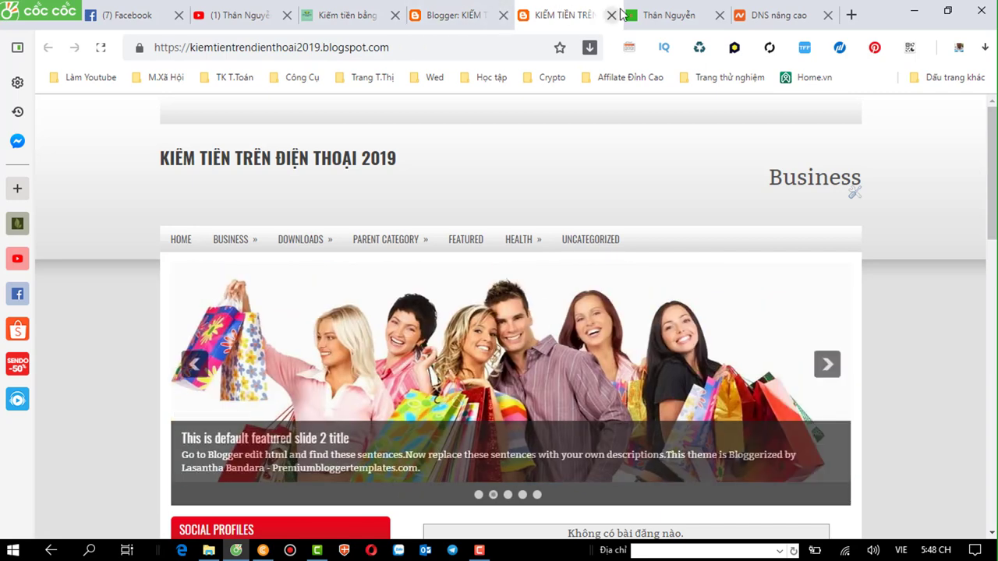
{"action": "left_click", "coordinate": [646, 14]}
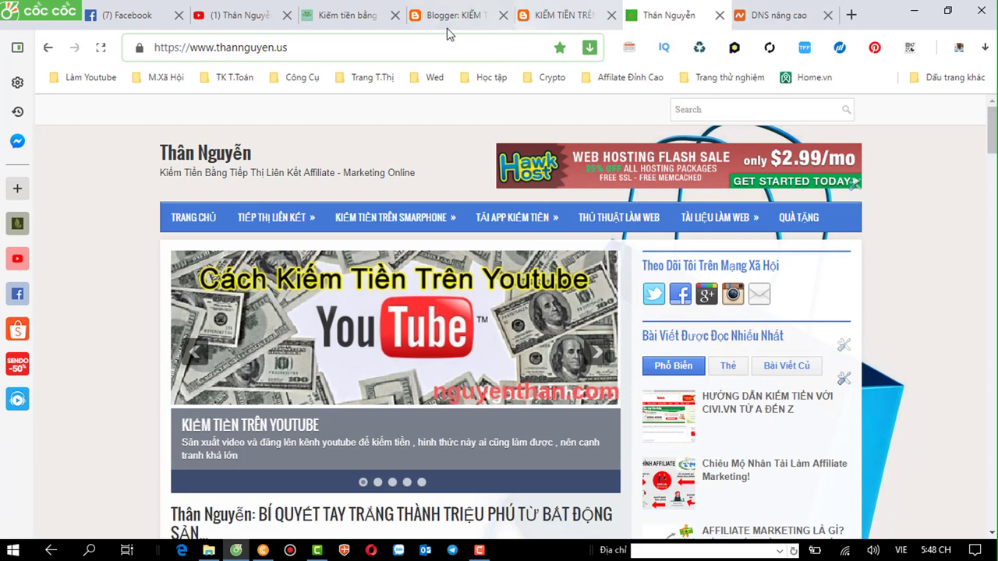
Close the blogspot.com blog's page, revisit the custom-domain blog, and view the YouTube channel's uploaded videos
{"action": "left_click", "coordinate": [246, 15]}
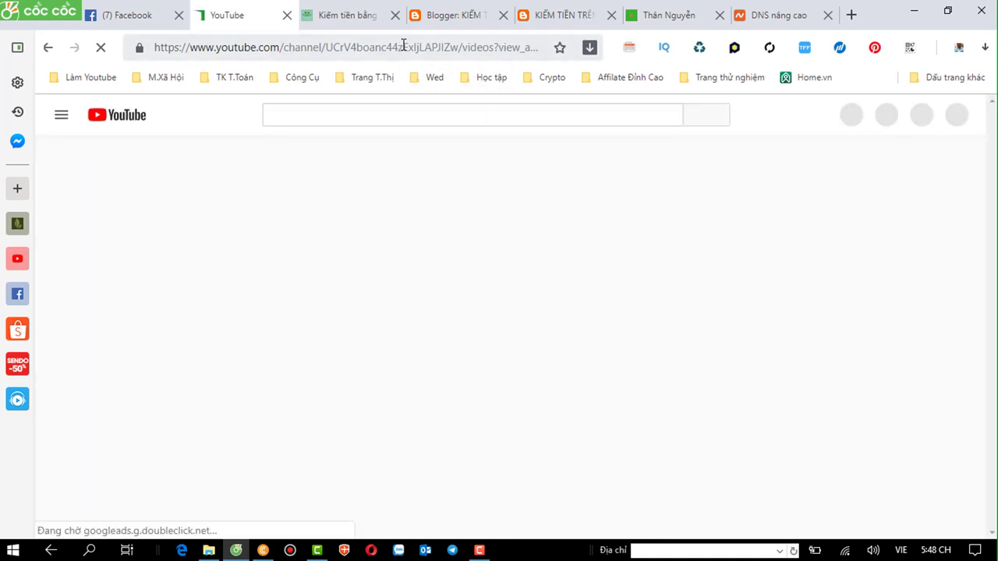
{"action": "left_click", "coordinate": [676, 15]}
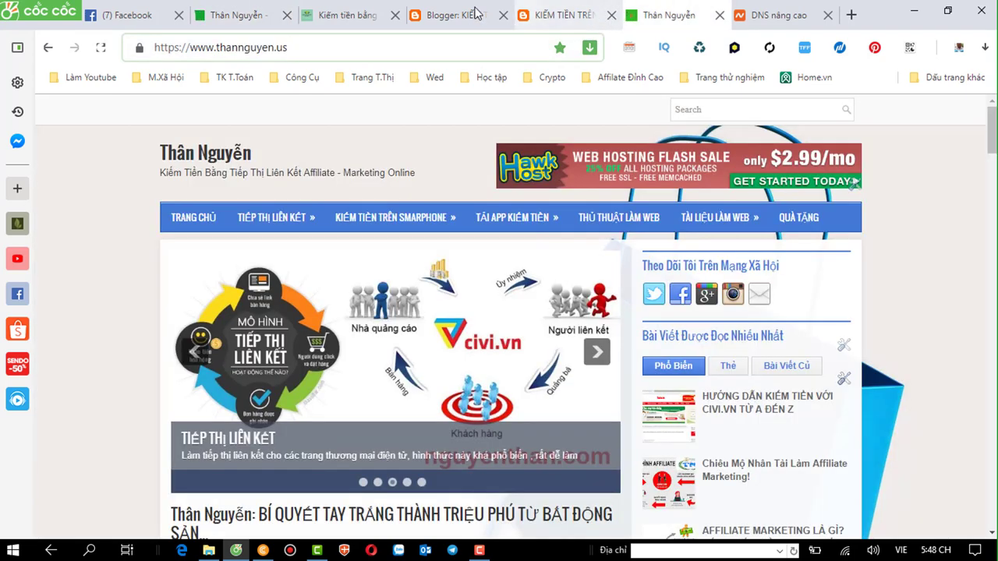
{"action": "left_click", "coordinate": [503, 15]}
{"action": "left_click", "coordinate": [234, 15]}
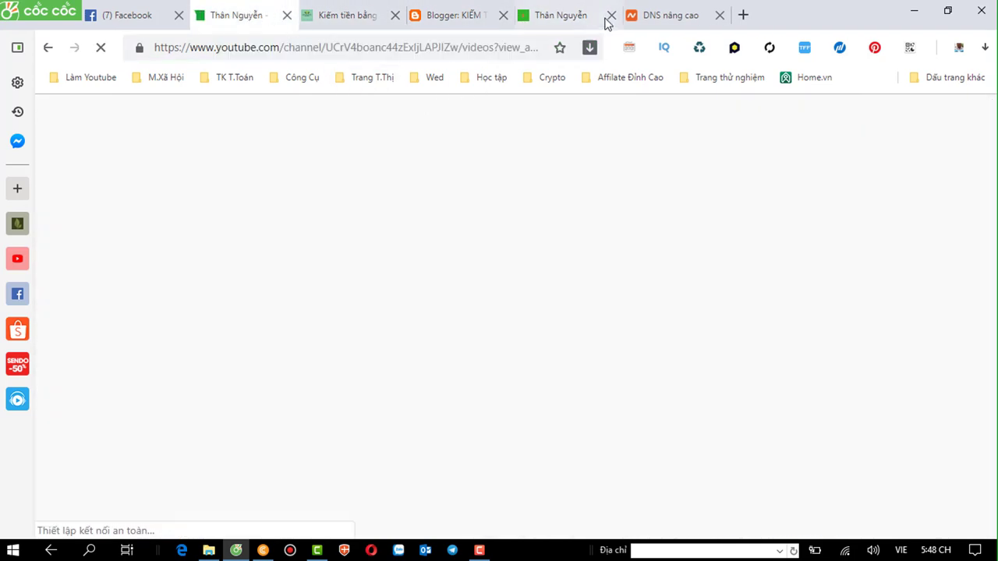
{"action": "left_click", "coordinate": [572, 15]}
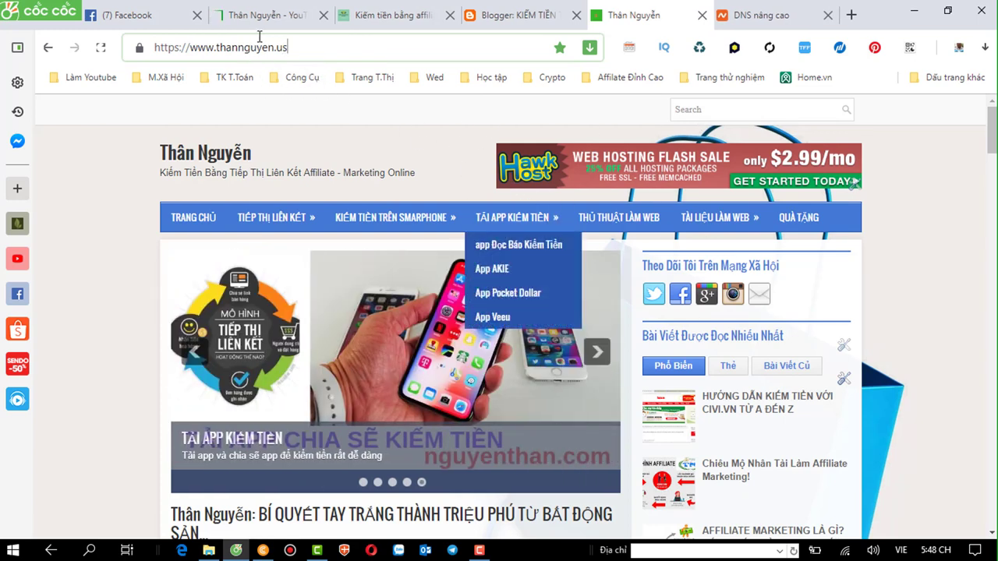
{"action": "left_click", "coordinate": [241, 16]}
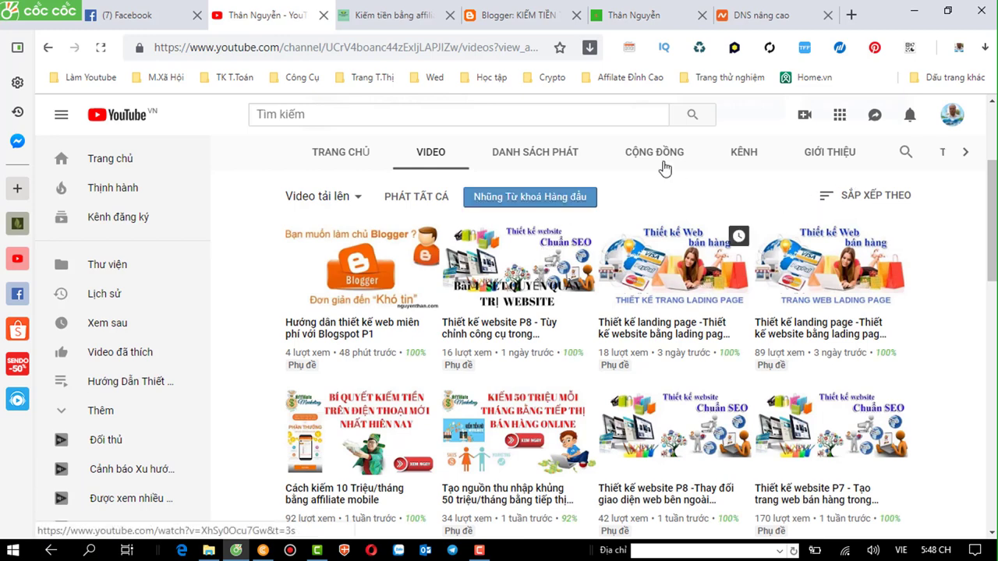
{"action": "left_click", "coordinate": [478, 550]}
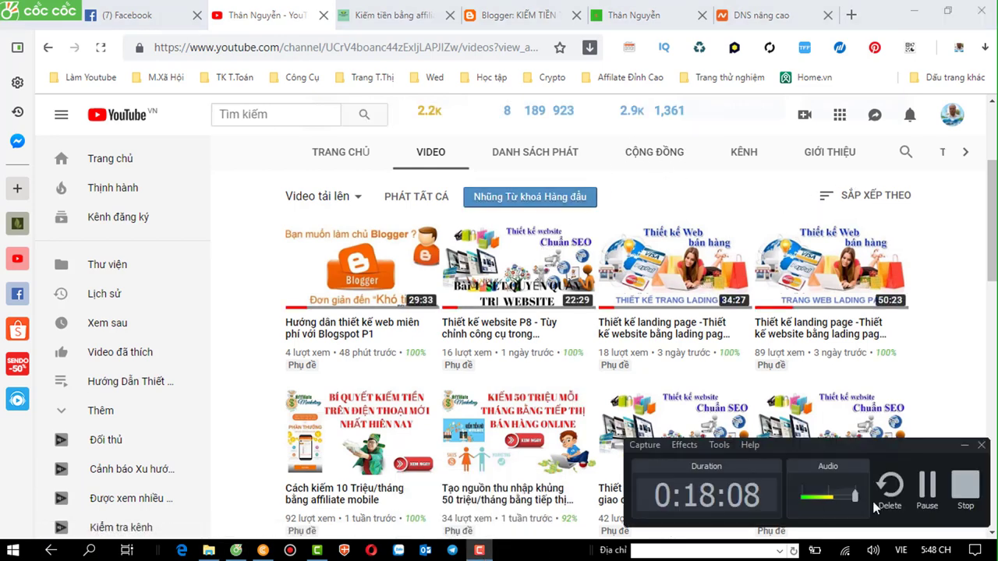